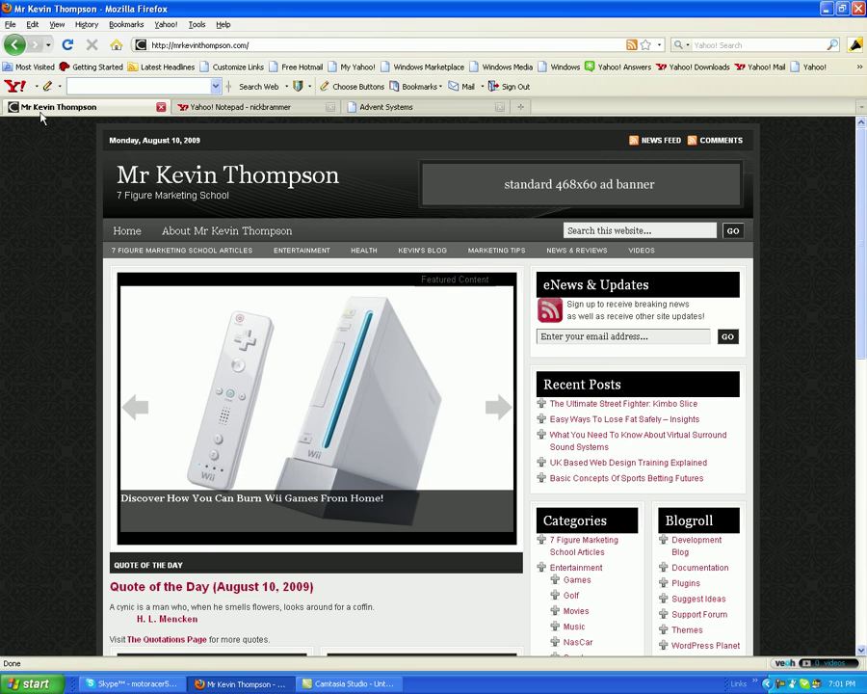
Step: Return to the WordPress admin and open the banner ad settings from the OIOpublisher ad server page
left_click(13, 48)
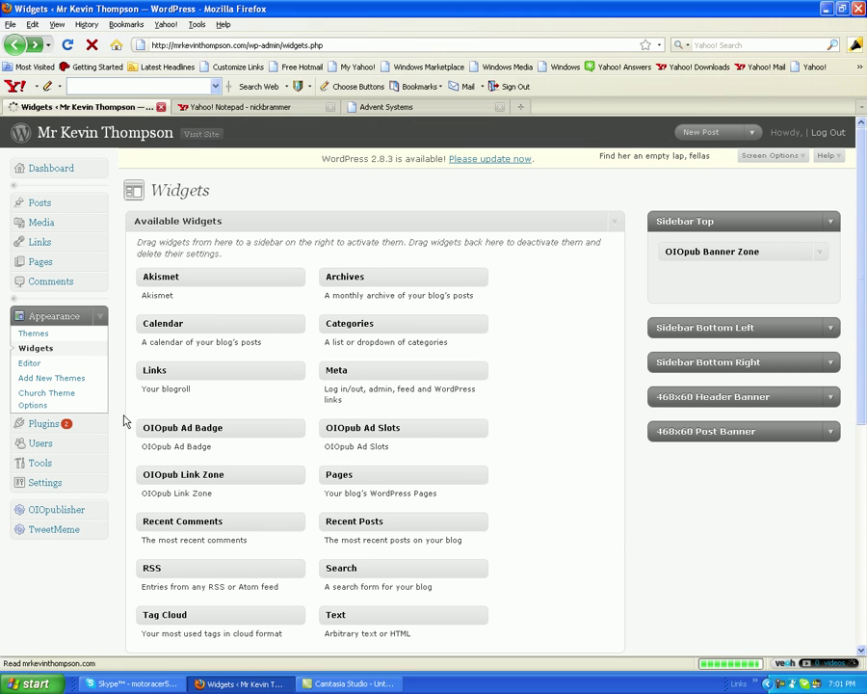
scroll(63, 437, "down", 8)
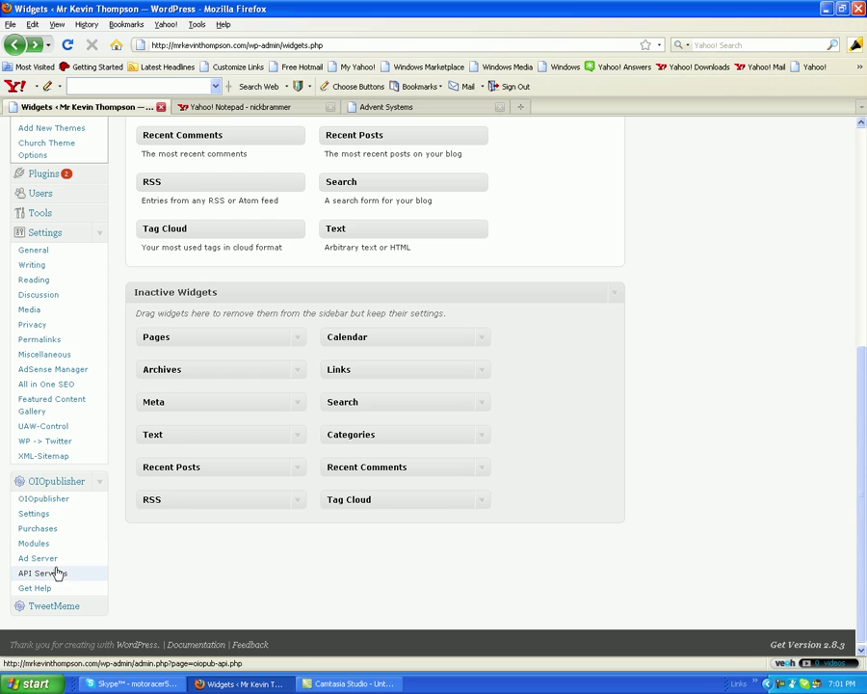
left_click(50, 559)
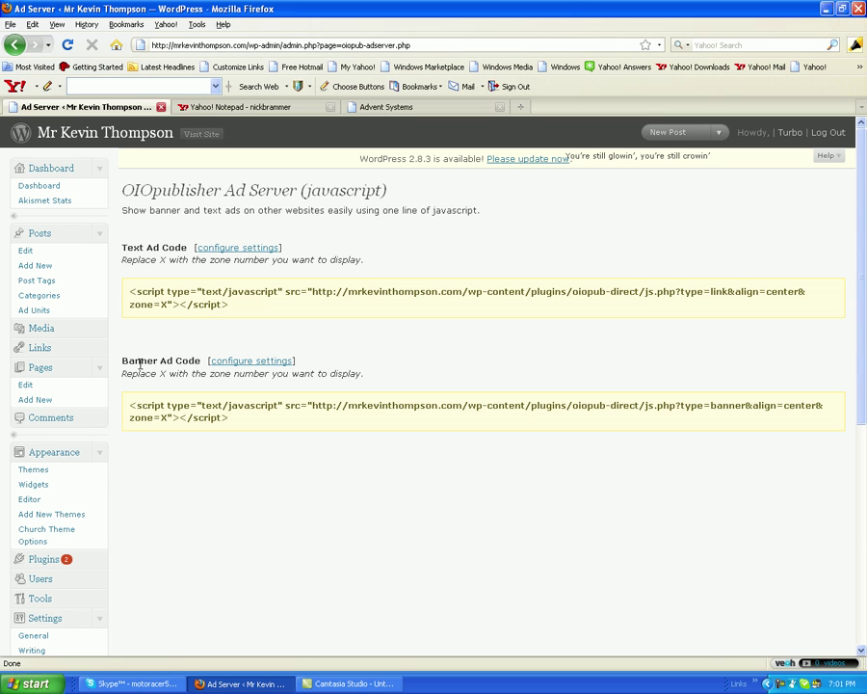
left_click(233, 362)
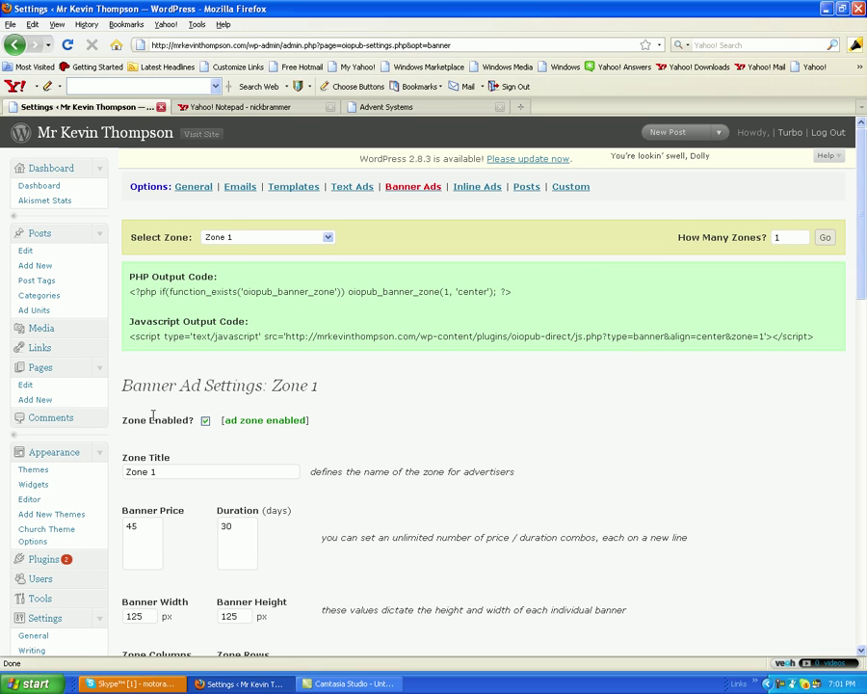
Step: Set the number of default ads for banner Zone 1 to 6 and update the settings
scroll(220, 452, "down", 2)
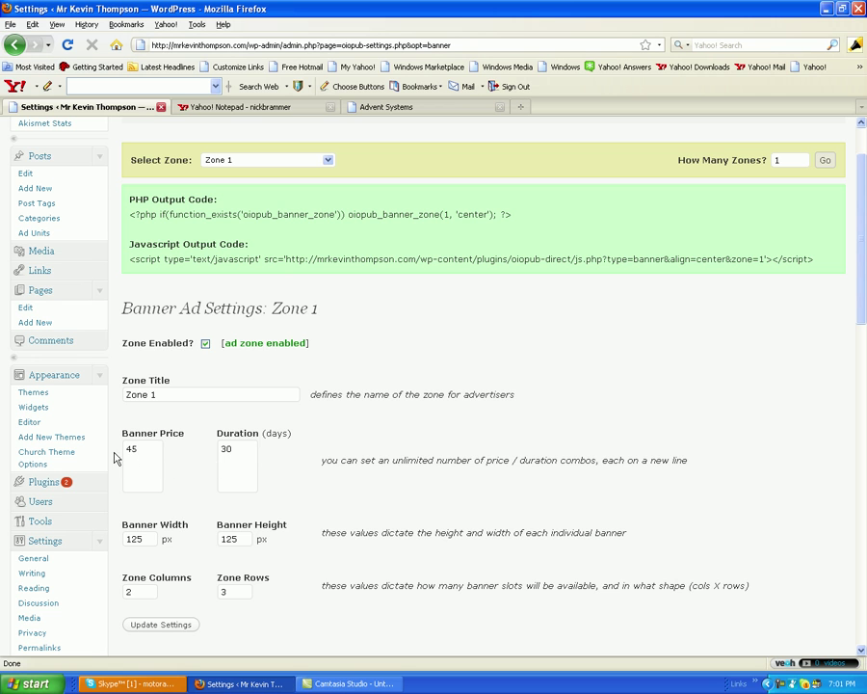
scroll(296, 455, "down", 5)
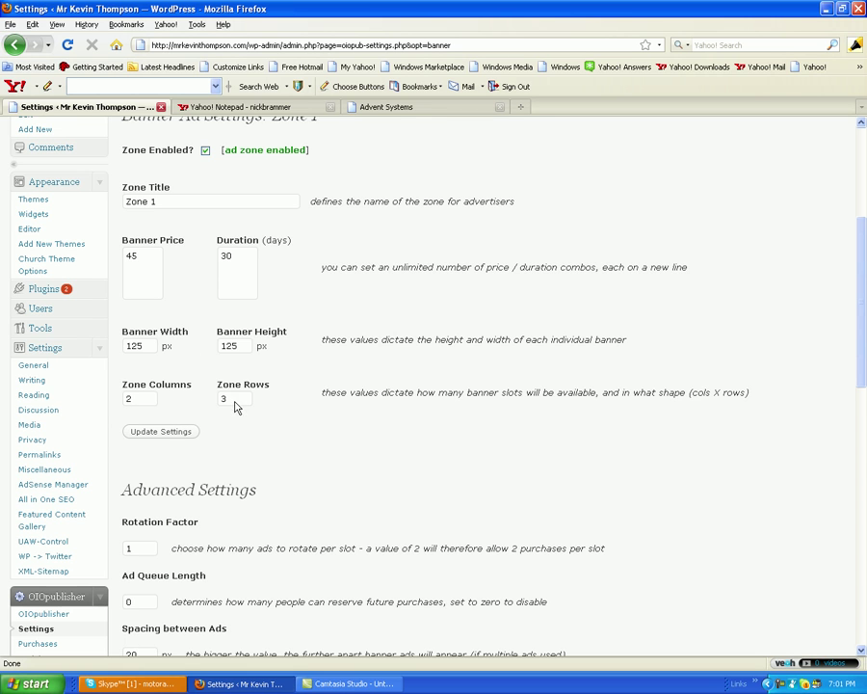
scroll(234, 400, "down", 6)
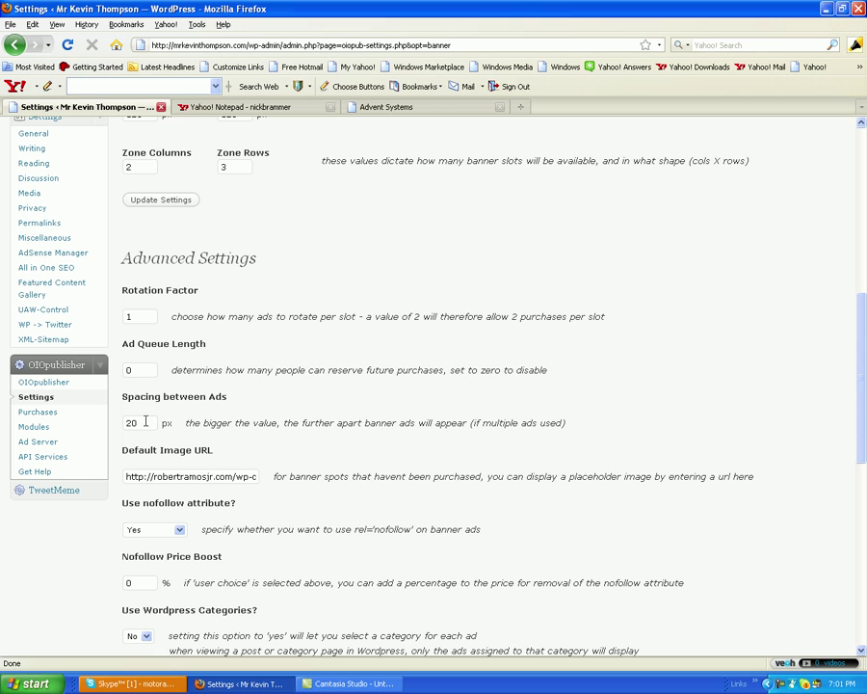
scroll(221, 479, "down", 1)
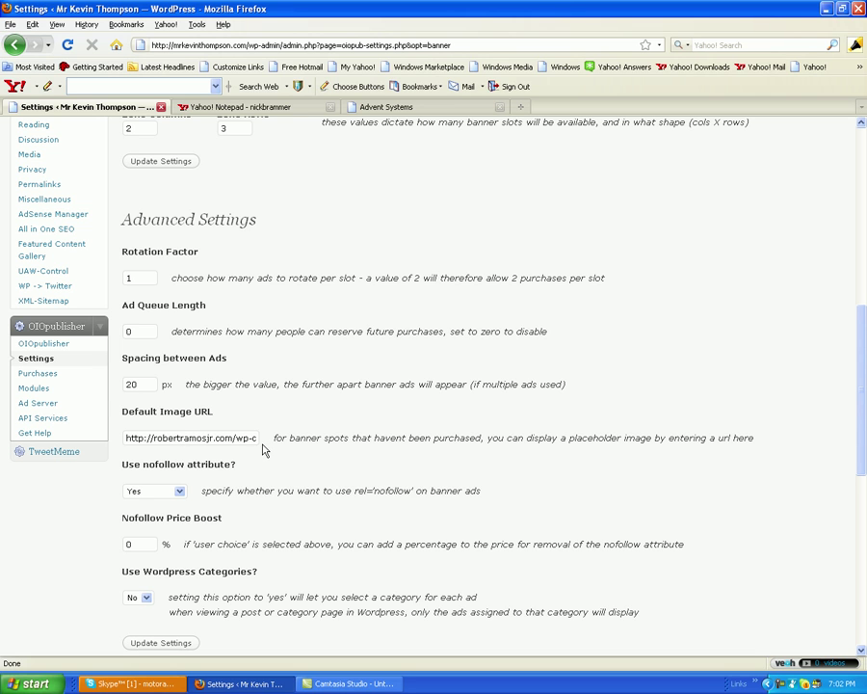
scroll(220, 455, "down", 5)
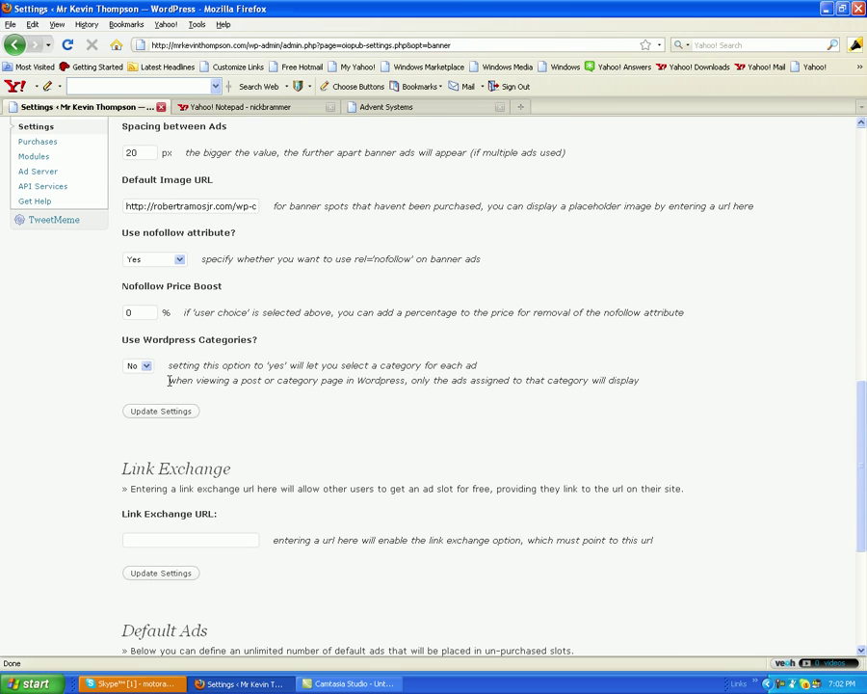
scroll(246, 405, "down", 6)
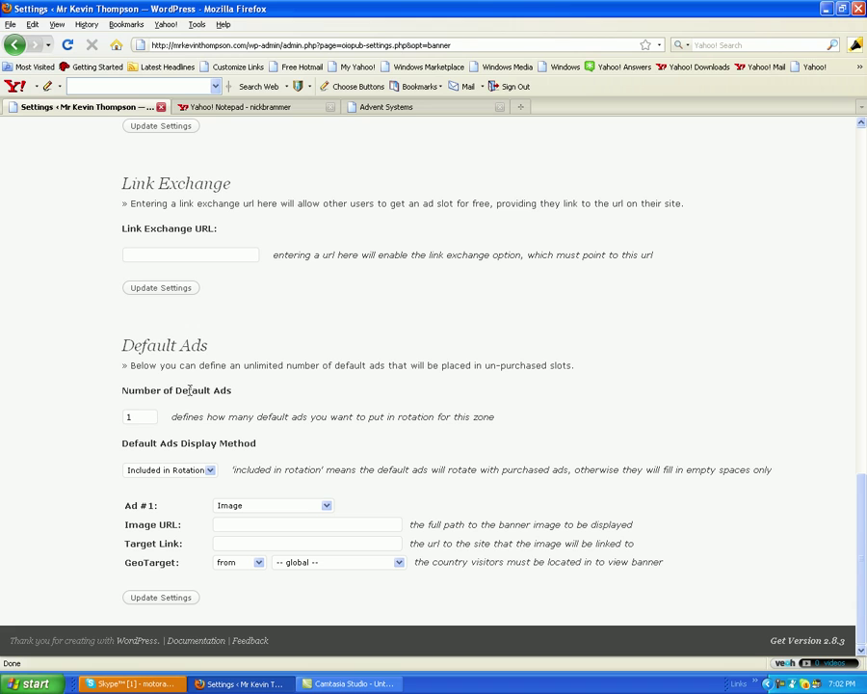
left_click_drag(134, 418, 98, 415)
type("6")
left_click(97, 419)
left_click(152, 600)
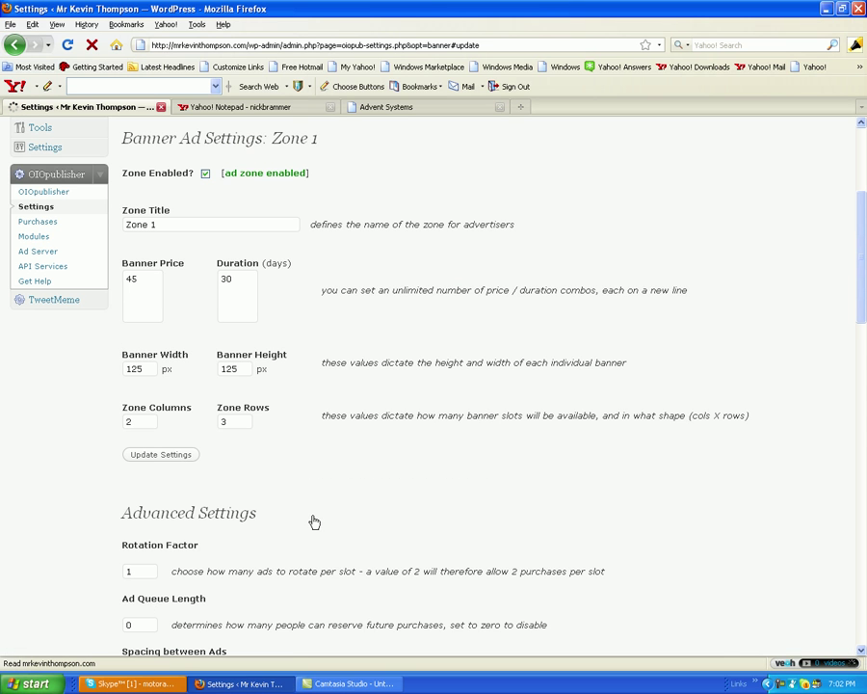
Step: Examine the Default Ads section of the Zone 1 banner settings, from Ad #1 through Ad #6
scroll(311, 520, "down", 6)
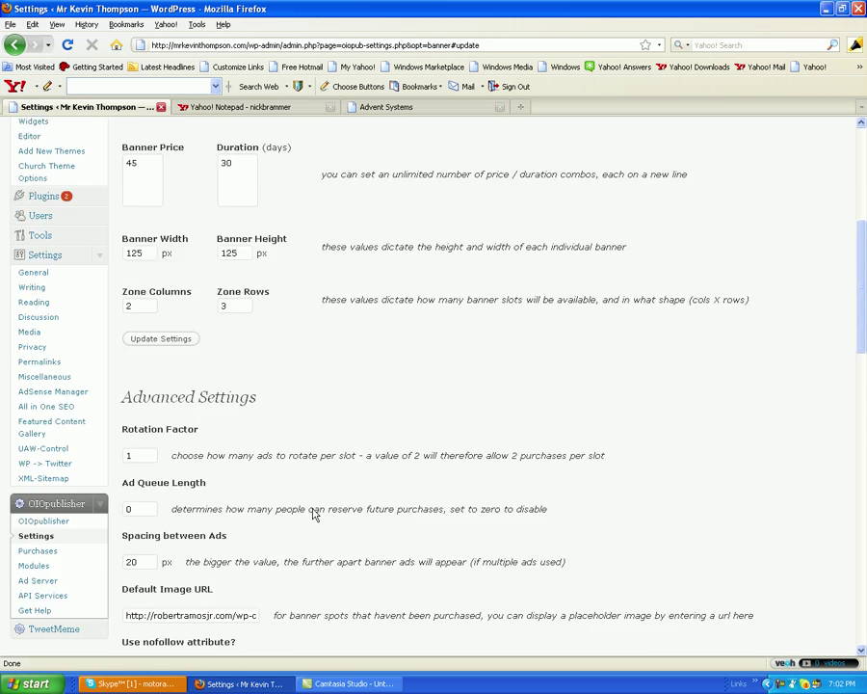
scroll(304, 516, "down", 10)
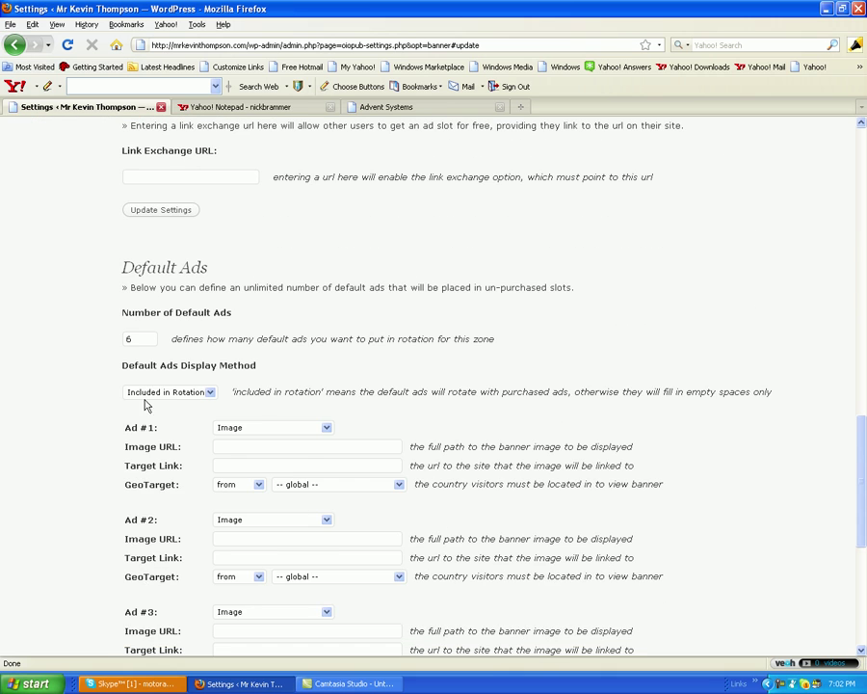
scroll(128, 421, "down", 3)
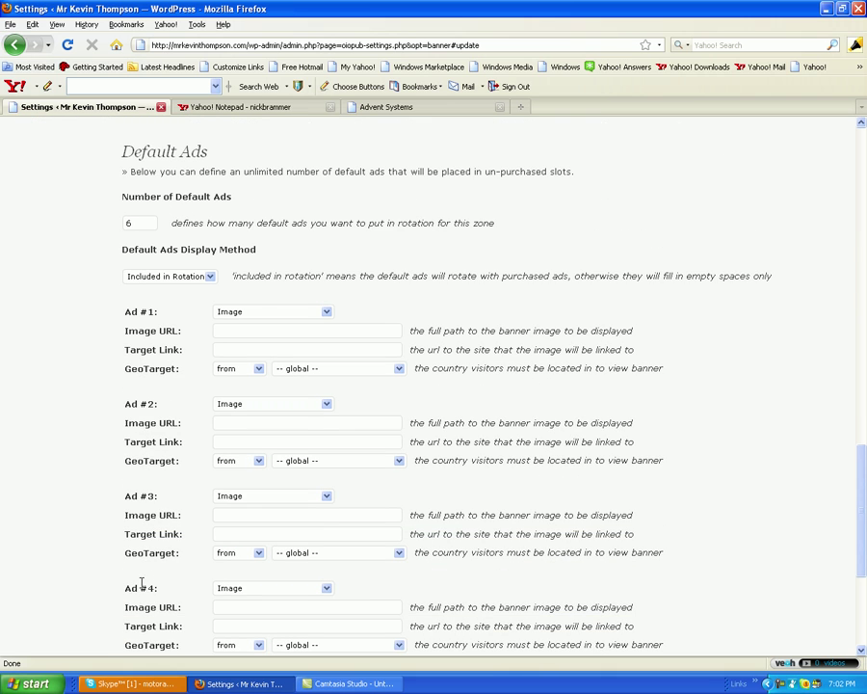
scroll(116, 564, "down", 3)
scroll(125, 592, "down", 2)
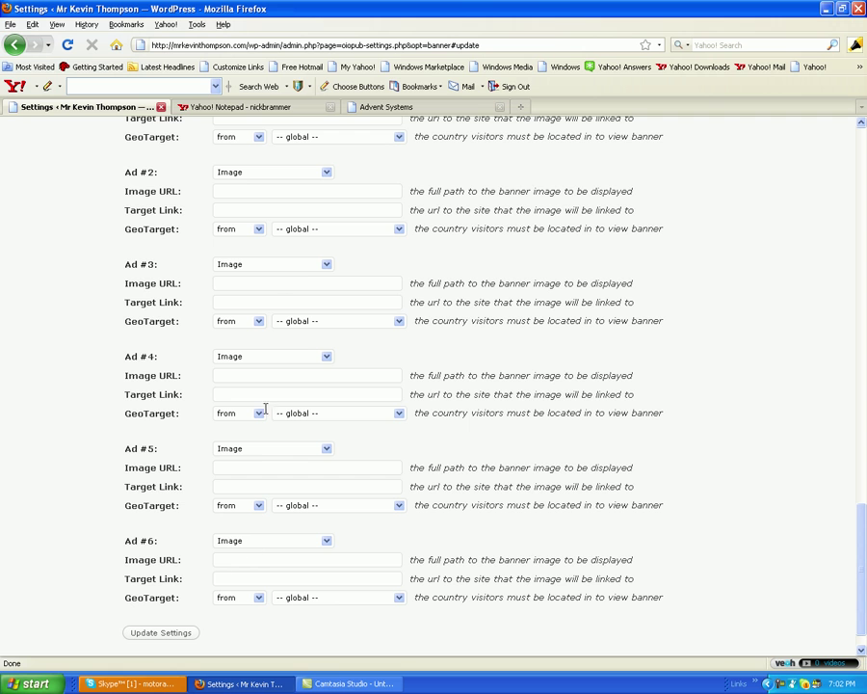
scroll(280, 463, "up", 3)
scroll(282, 445, "down", 4)
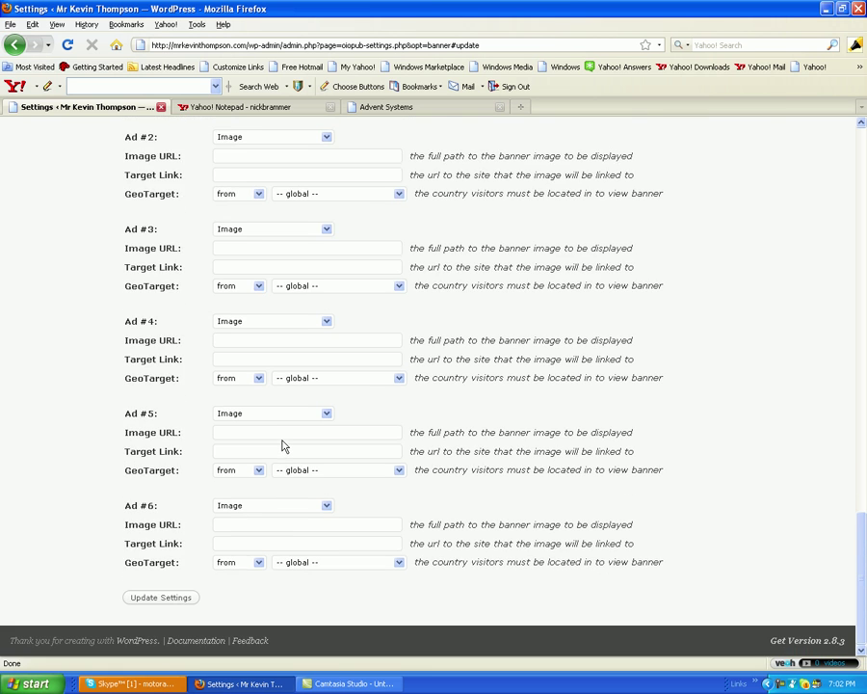
scroll(265, 433, "up", 5)
scroll(241, 420, "up", 4)
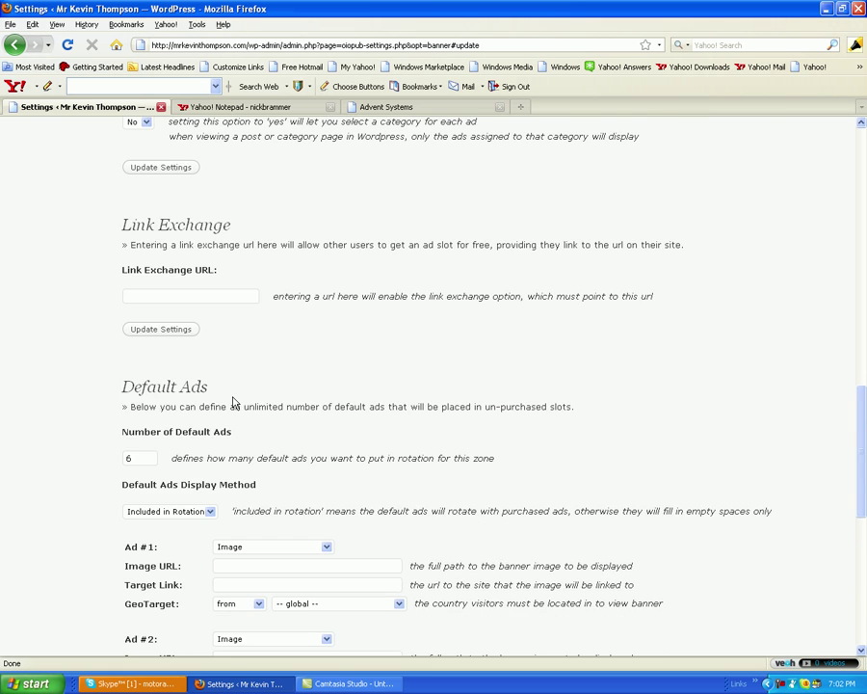
Step: Add the OIOpub Banner Zone widget to the Sidebar Top area and save the widget
scroll(227, 398, "up", 9)
scroll(144, 212, "up", 9)
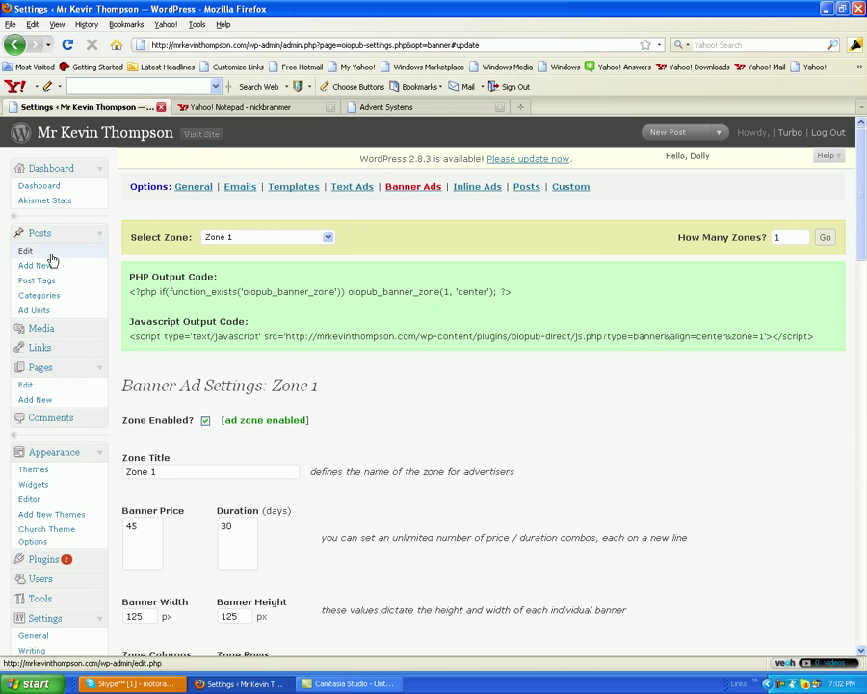
left_click(37, 486)
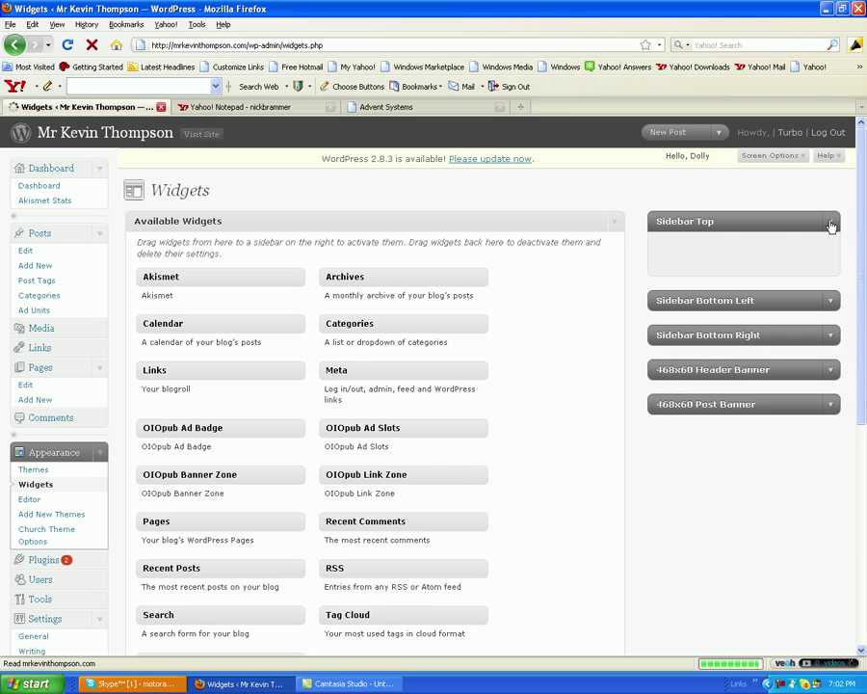
left_click(830, 223)
left_click(831, 225)
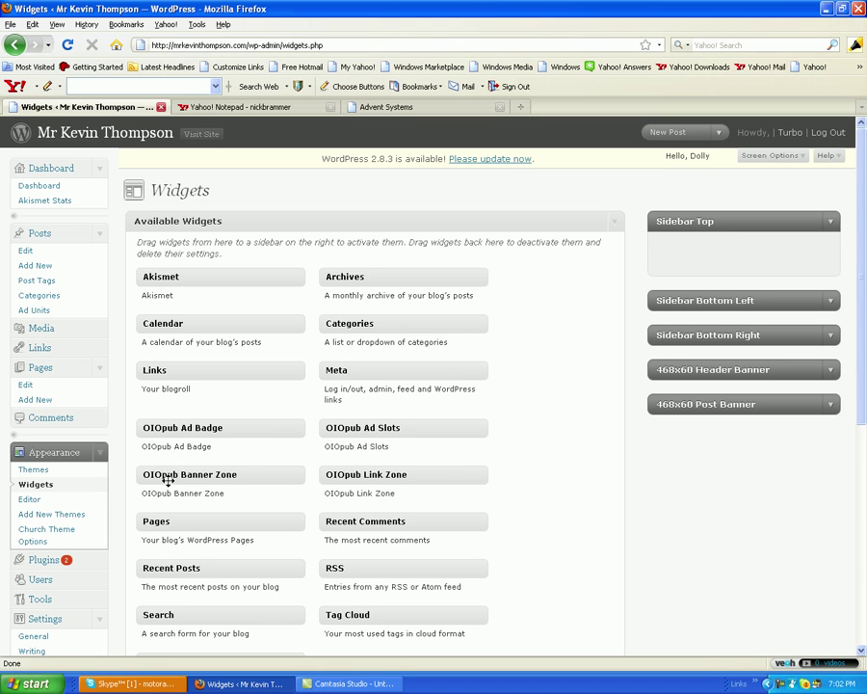
left_click_drag(177, 480, 700, 250)
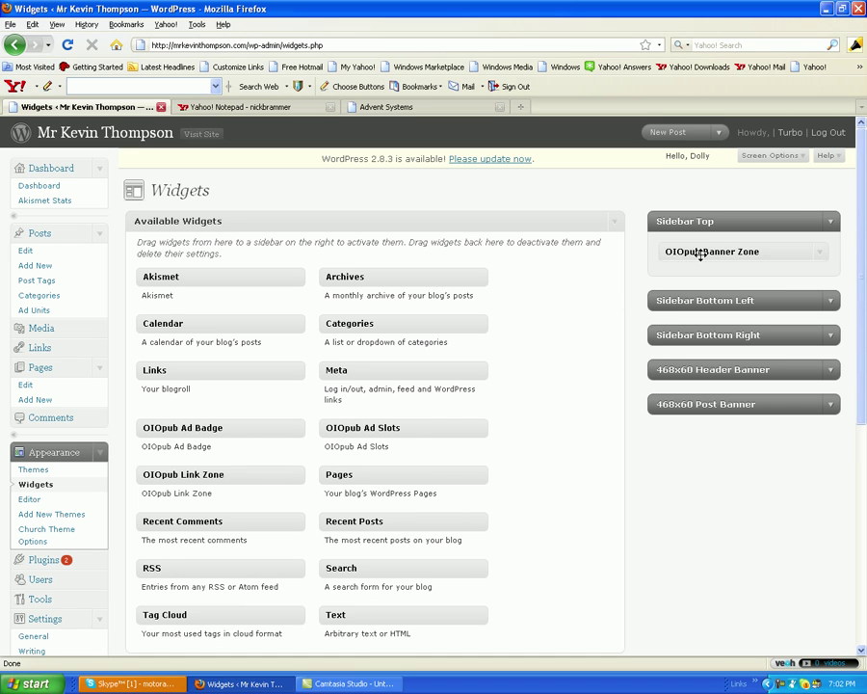
left_click(800, 399)
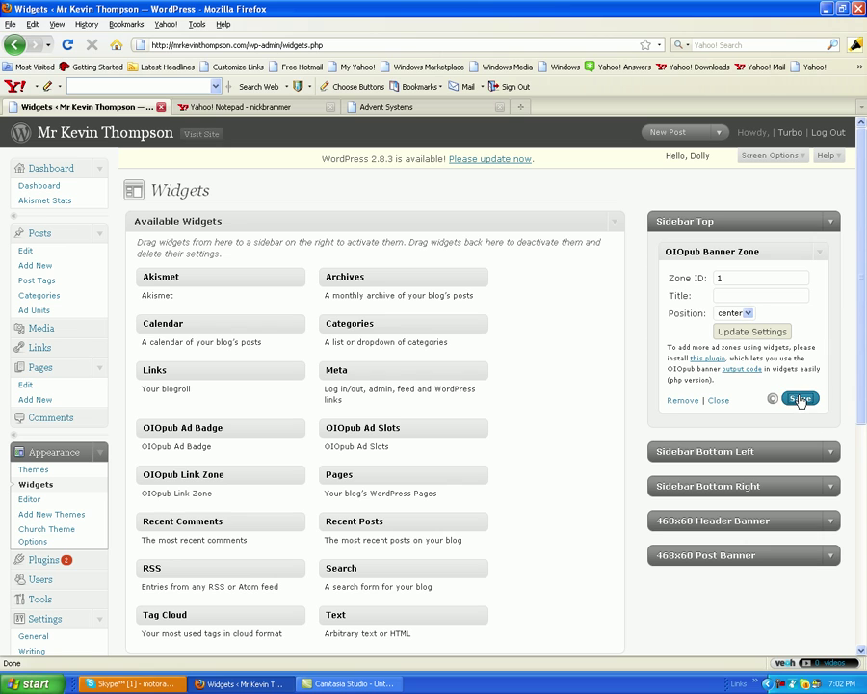
left_click(823, 252)
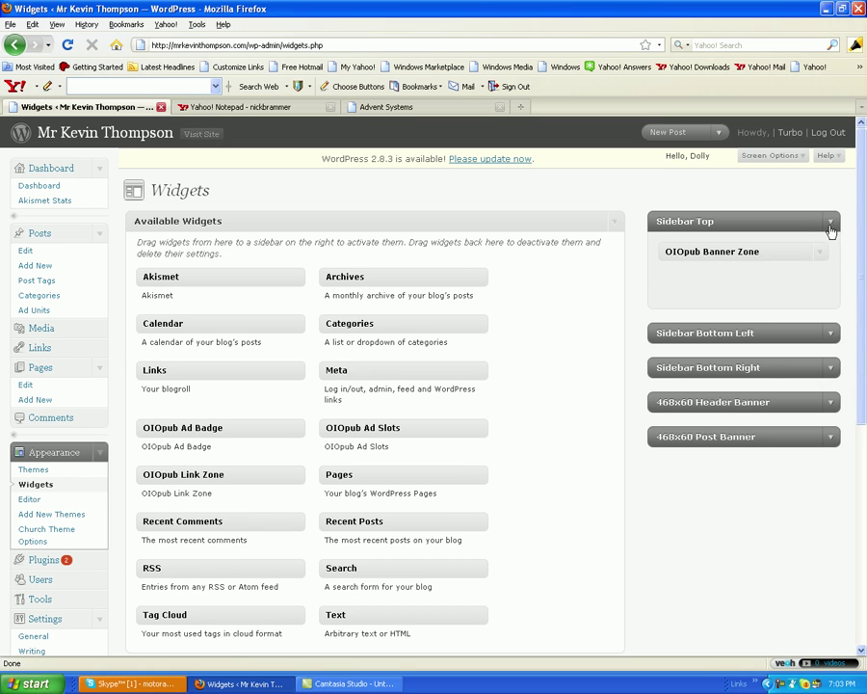
left_click(829, 224)
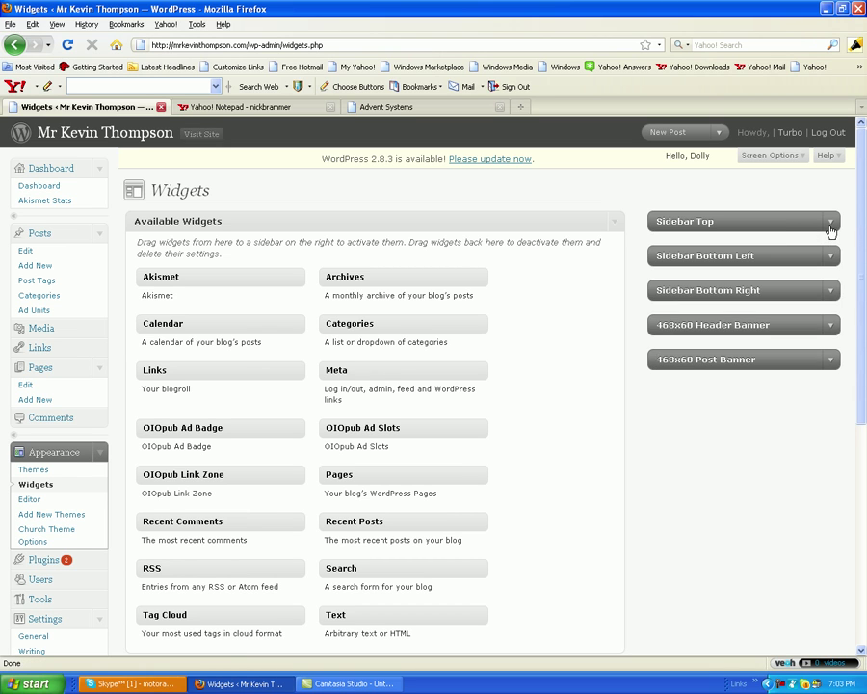
Step: Visit the live site and check the banner ad slots in its sidebar
left_click(199, 136)
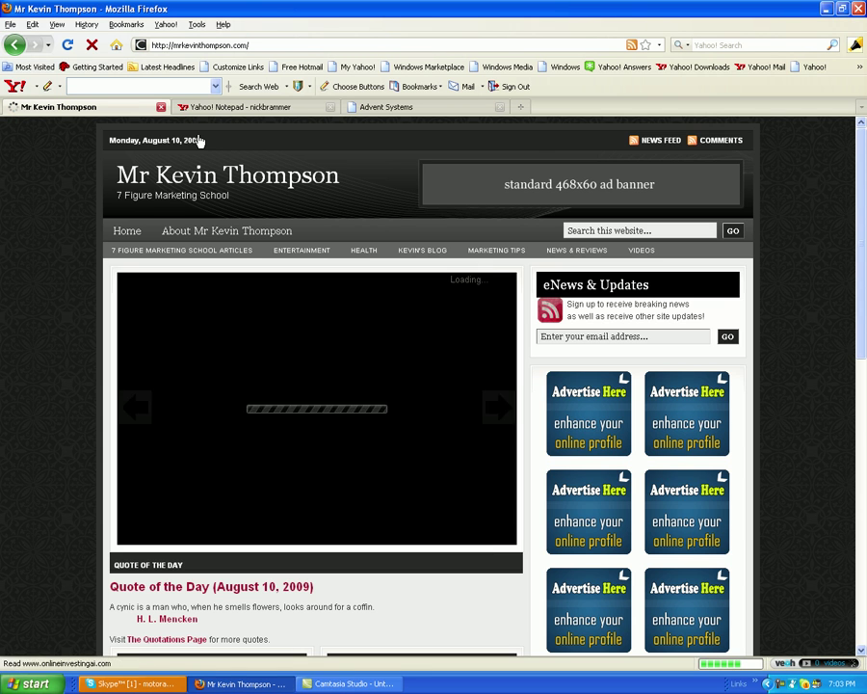
scroll(327, 421, "down", 1)
scroll(327, 421, "down", 3)
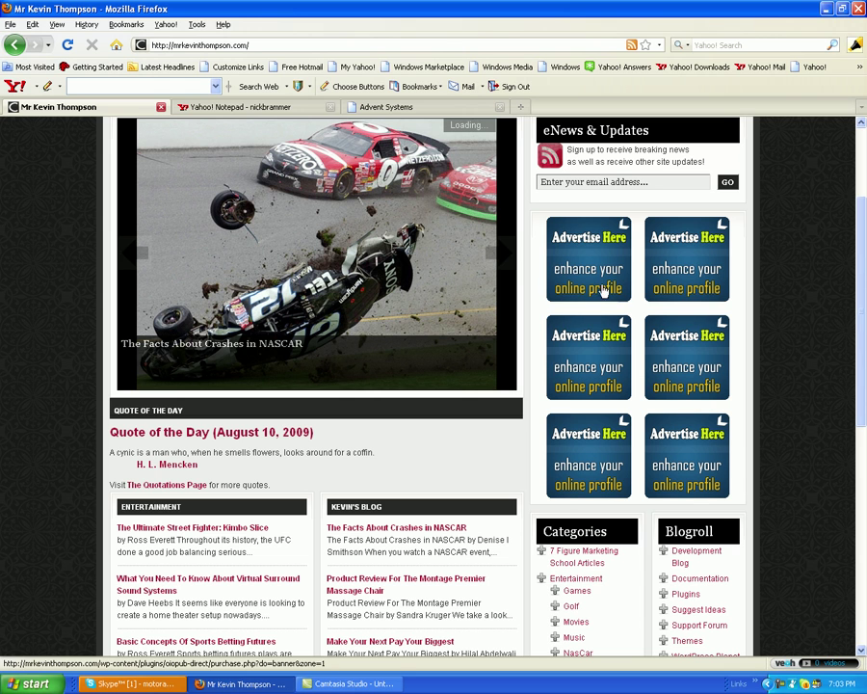
scroll(409, 379, "up", 2)
scroll(409, 378, "up", 2)
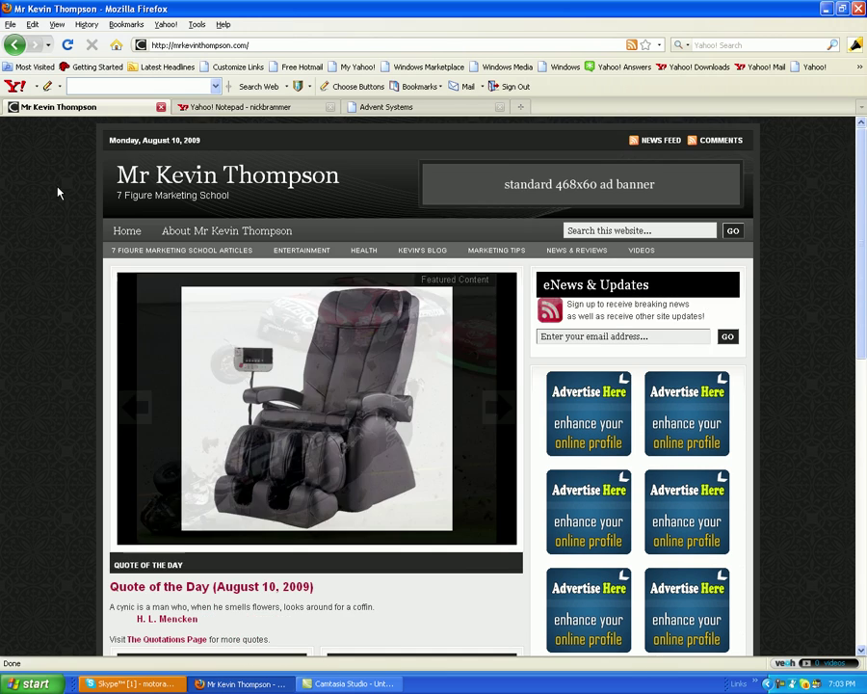
Step: Go back to the admin and reopen the OIOpublisher banner ad settings at the Default Ads section
left_click(14, 45)
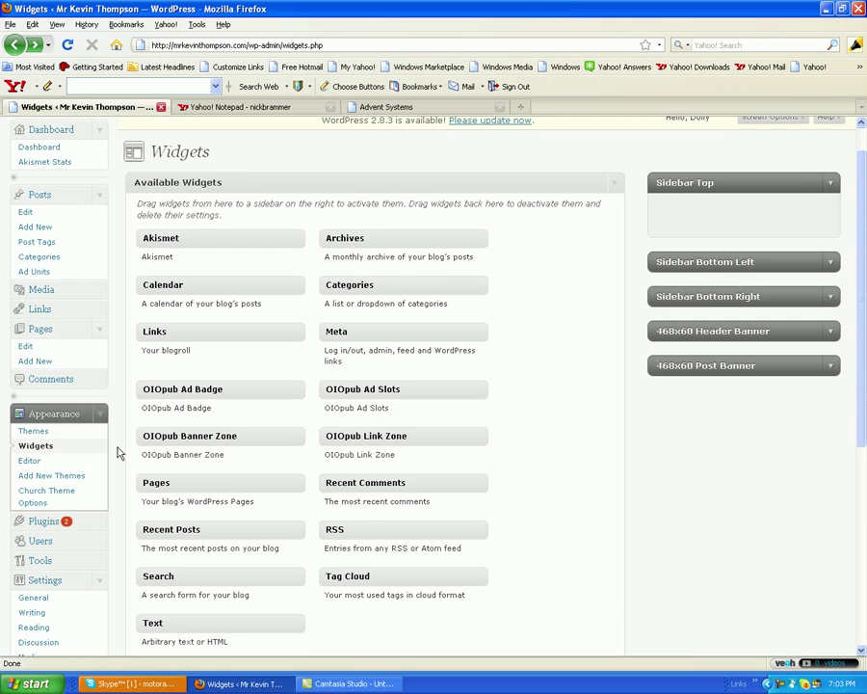
scroll(117, 452, "down", 5)
scroll(115, 451, "down", 3)
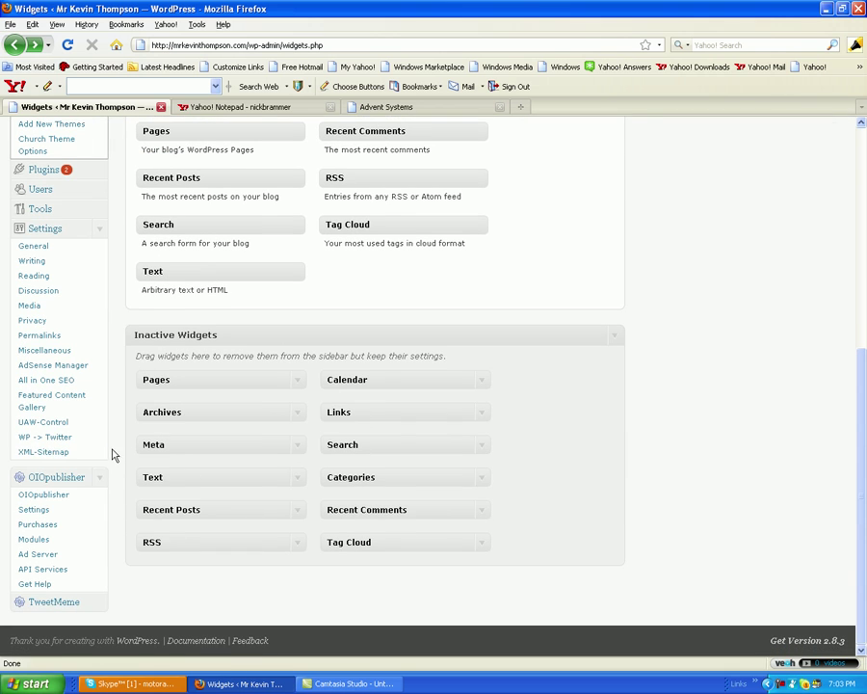
left_click(39, 555)
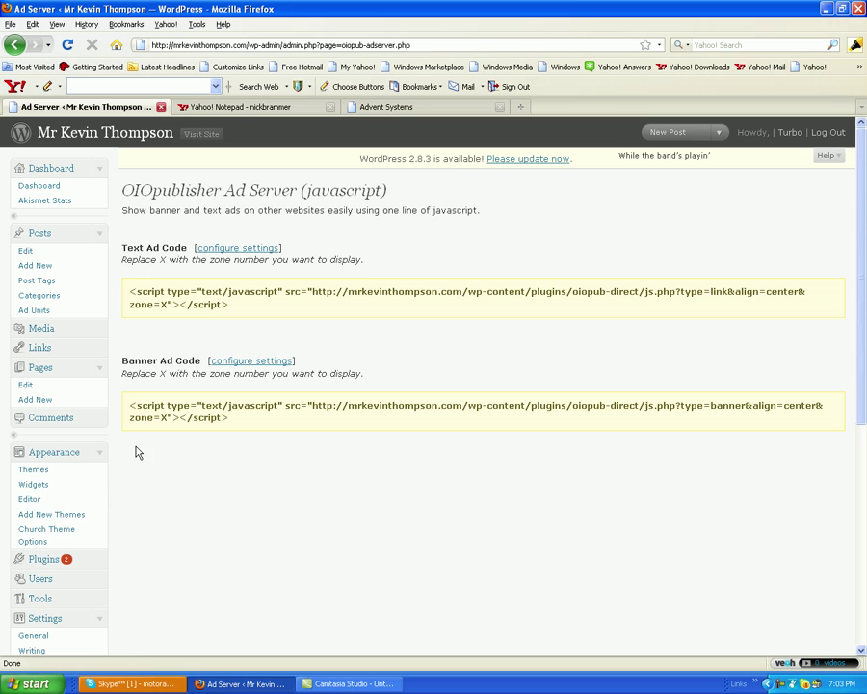
left_click(234, 364)
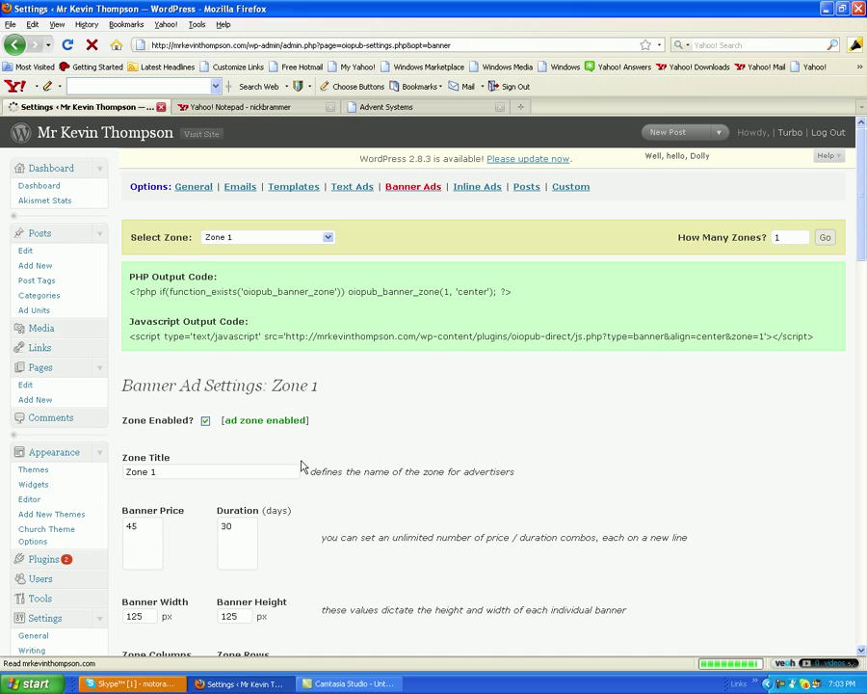
scroll(301, 466, "down", 20)
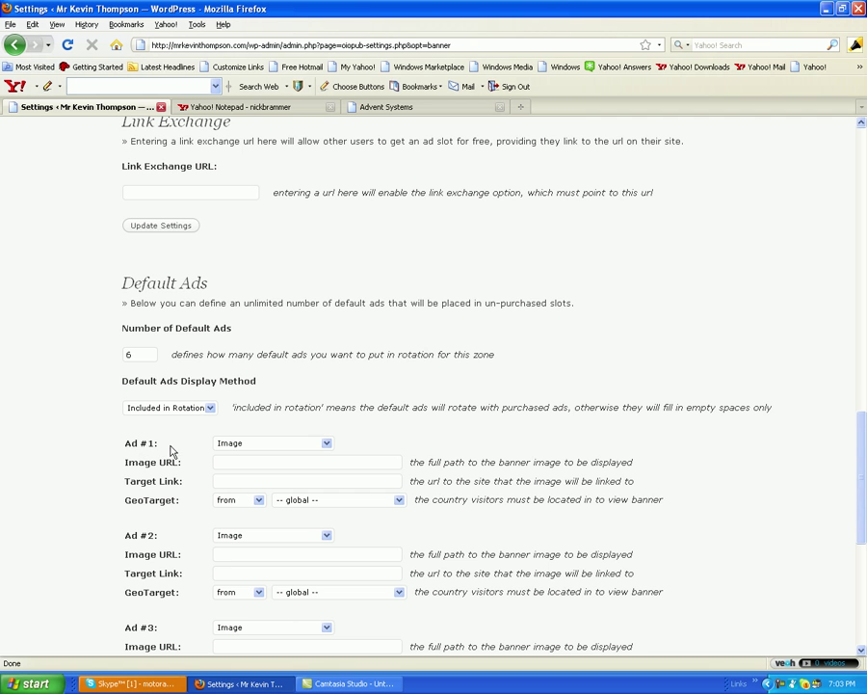
Step: Copy the HTML code of the 125 x 125 Sell To Us banner from the Motive network offer page
left_click(386, 107)
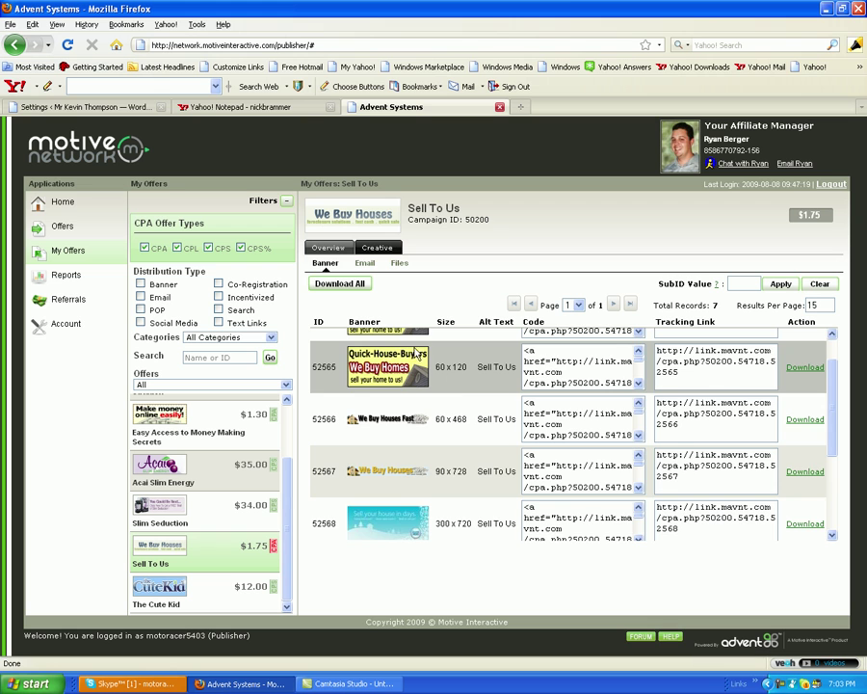
scroll(455, 386, "down", 1)
scroll(454, 386, "down", 3)
mouse_move(416, 498)
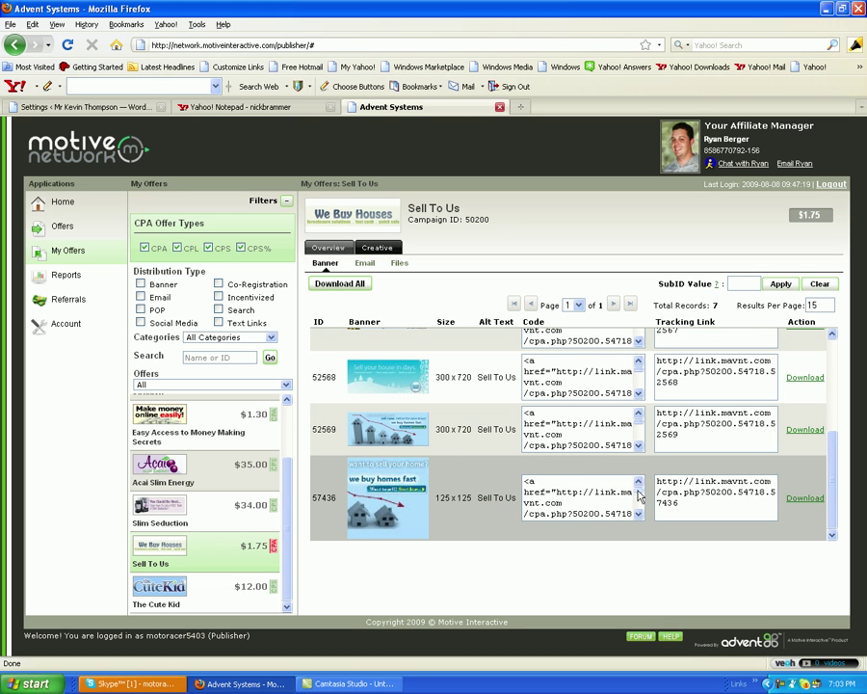
scroll(638, 496, "down", 3)
left_click_drag(630, 513, 519, 471)
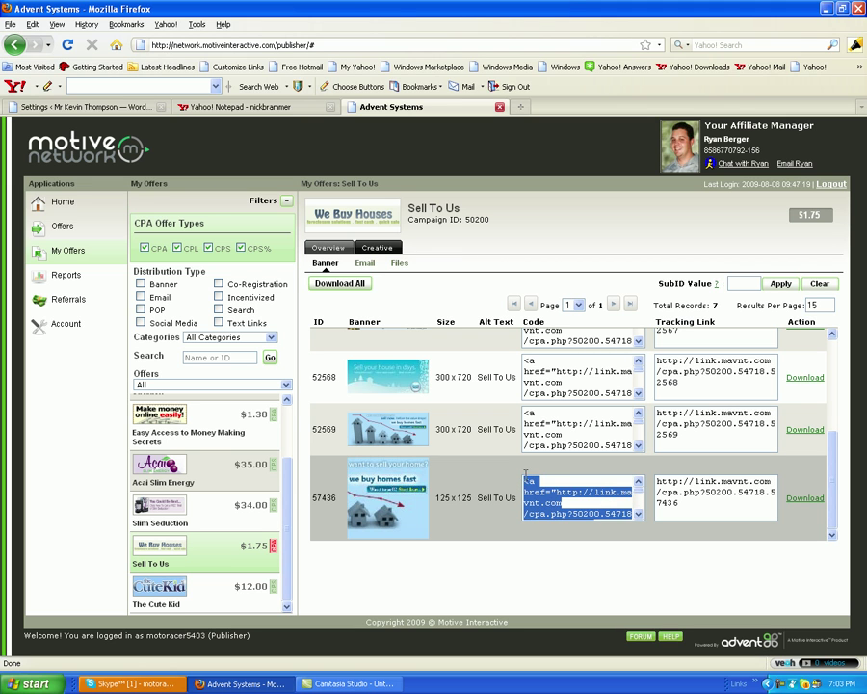
right_click(557, 516)
left_click(562, 540)
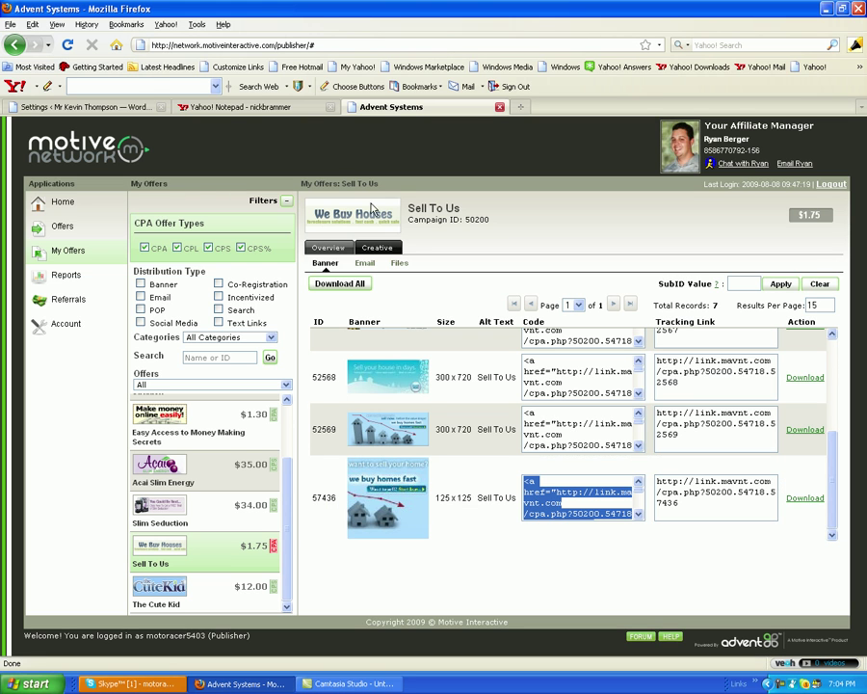
Step: Set Ad #1 to HTML in the Default Ads, paste the copied Sell To Us banner code, and save the banner settings
left_click(97, 108)
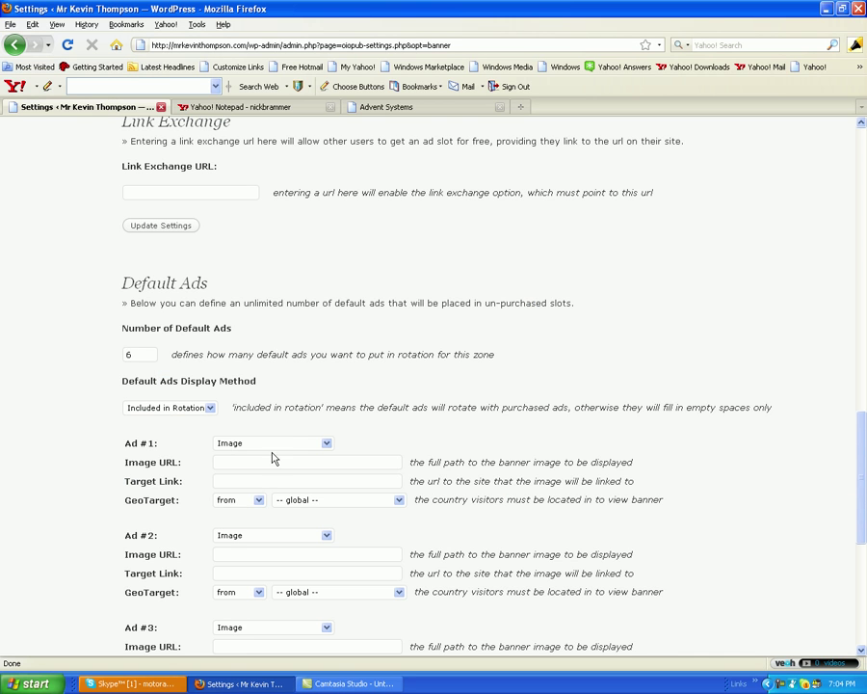
left_click(325, 443)
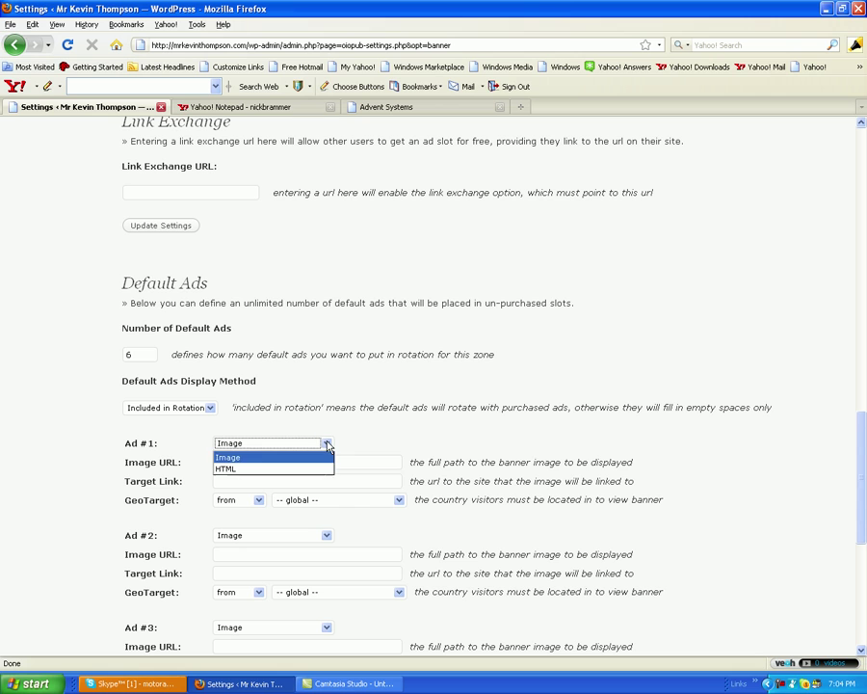
left_click(251, 469)
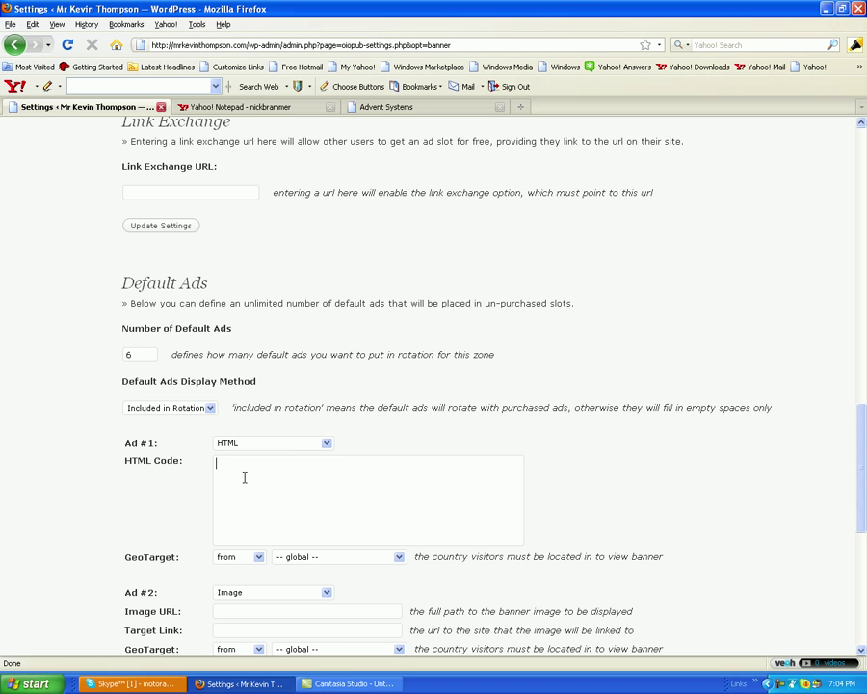
right_click(244, 478)
left_click(289, 525)
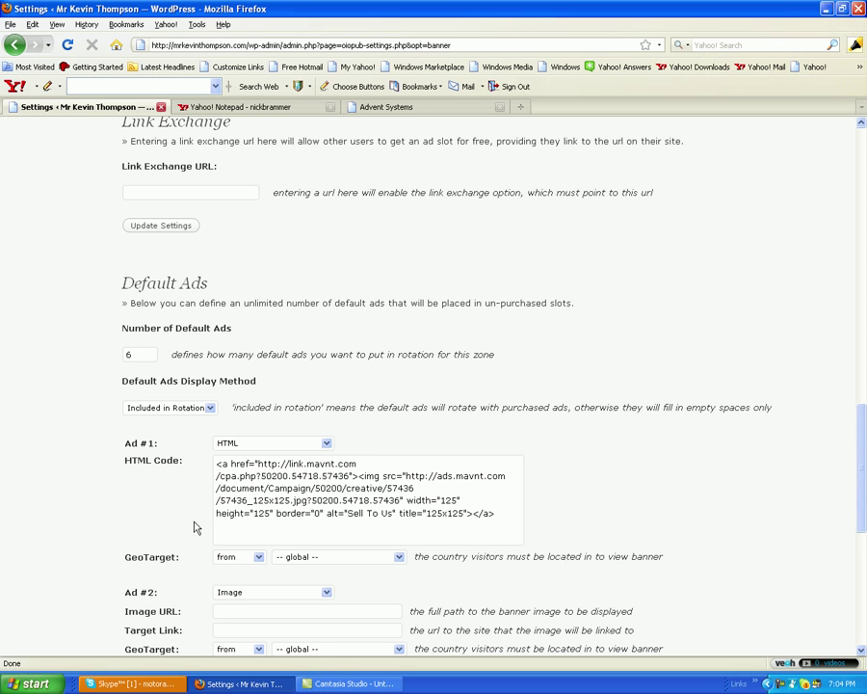
scroll(192, 525, "down", 8)
left_click(148, 597)
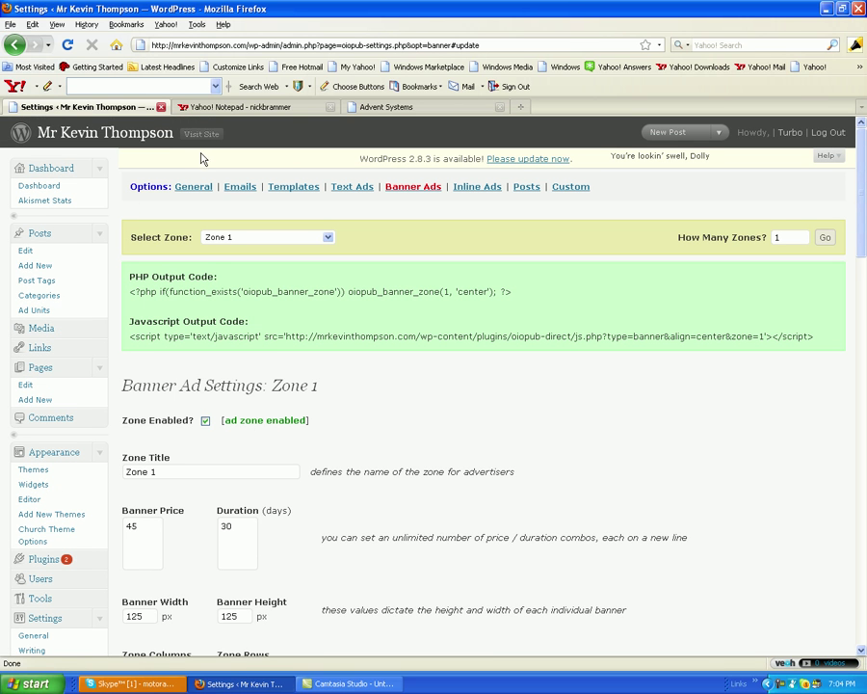
Step: Visit the live site, test the link of the first sidebar banner, and return to the admin
left_click(201, 135)
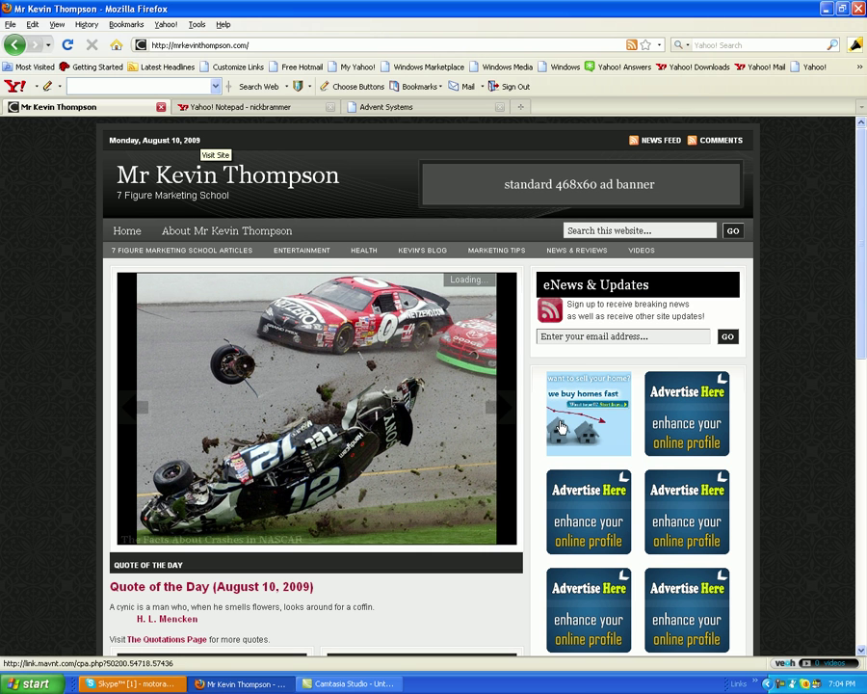
left_click(557, 417)
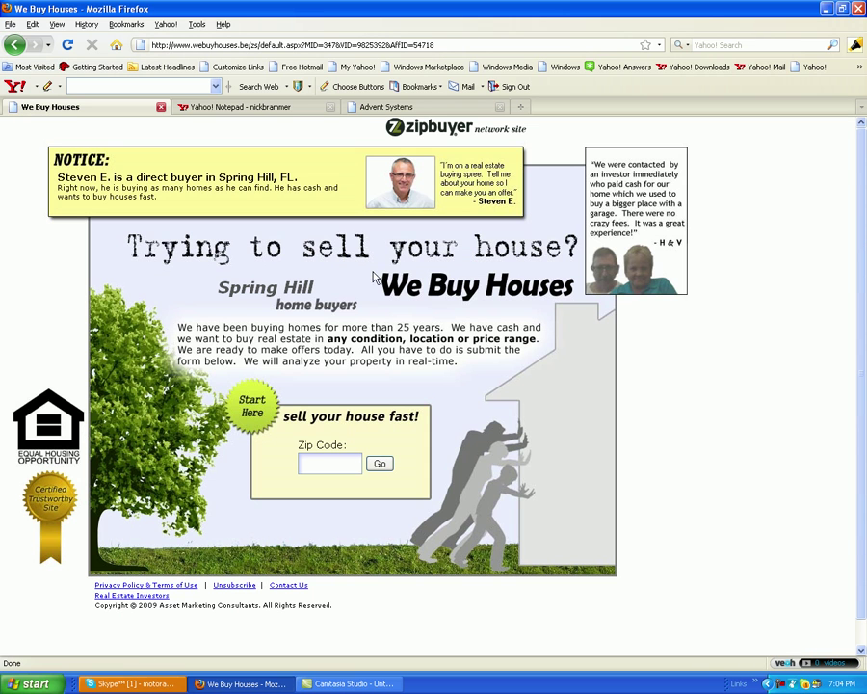
left_click(16, 45)
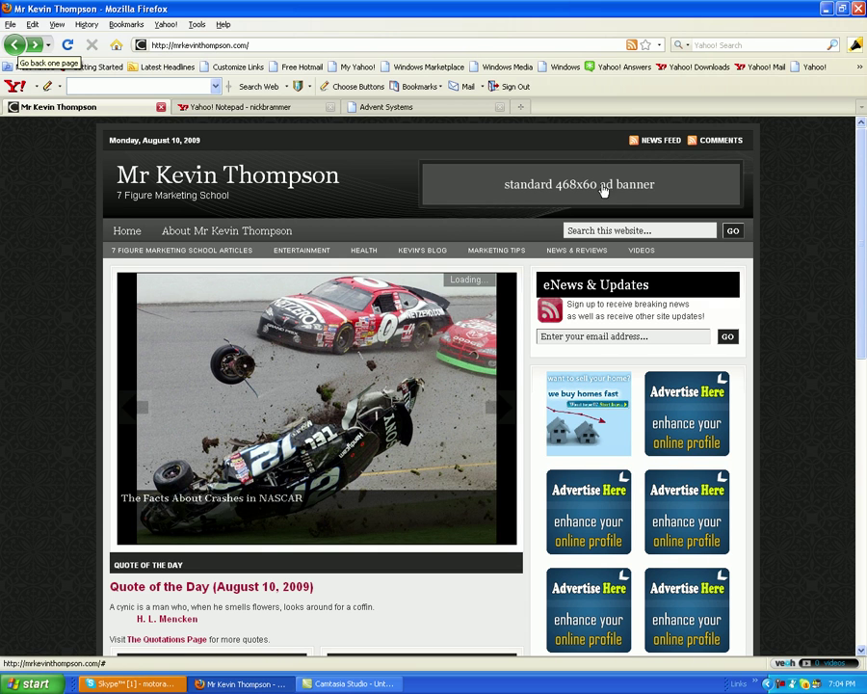
left_click(12, 45)
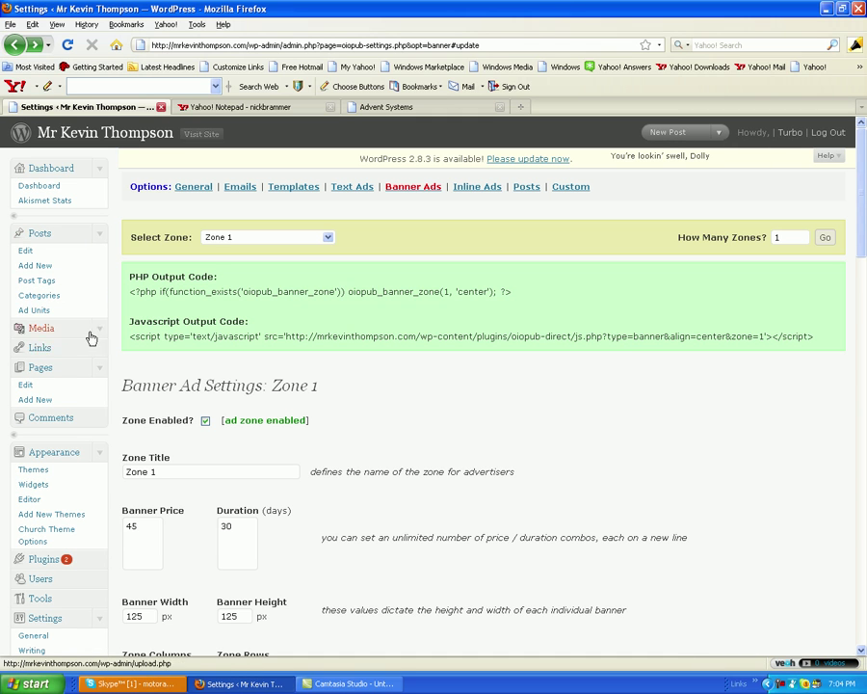
Step: Add a Text widget to the 468x60 Header Banner widget area
left_click(34, 485)
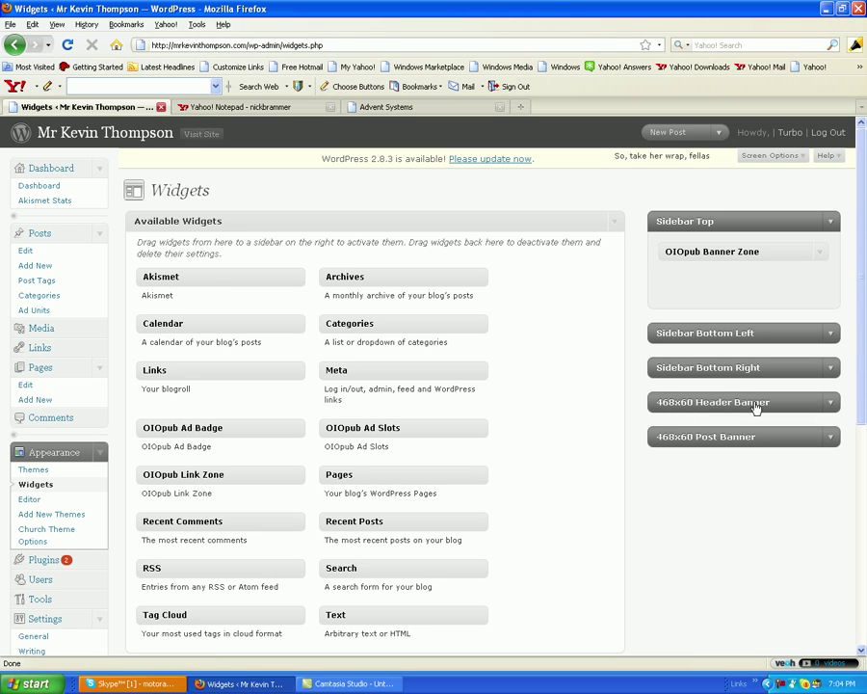
left_click(832, 406)
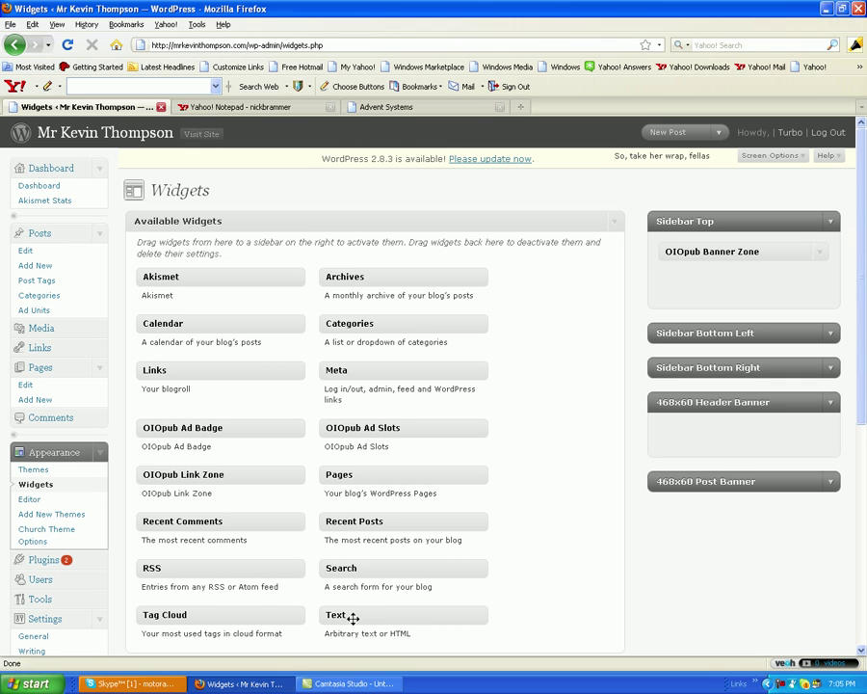
left_click_drag(354, 614, 695, 433)
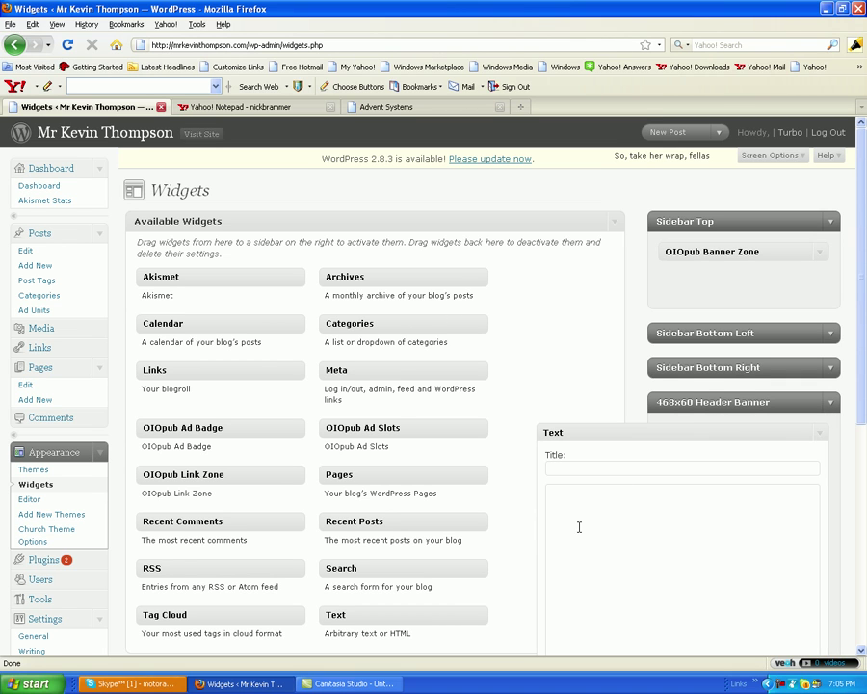
Step: Open the unfiled Self_Development_banner_468x60_02.gif note in Yahoo Notepad and copy its full banner HTML code
left_click(242, 109)
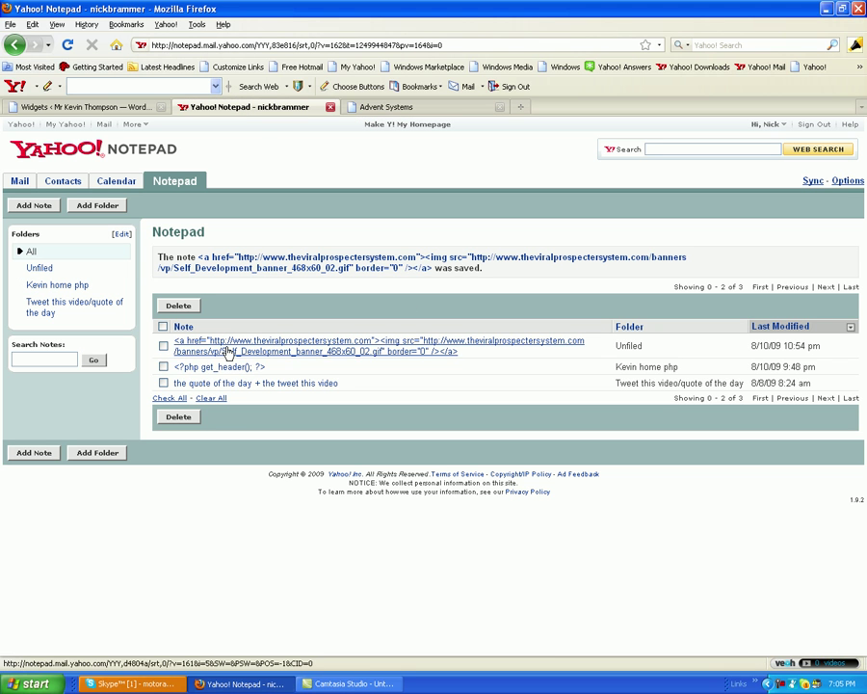
left_click(207, 350)
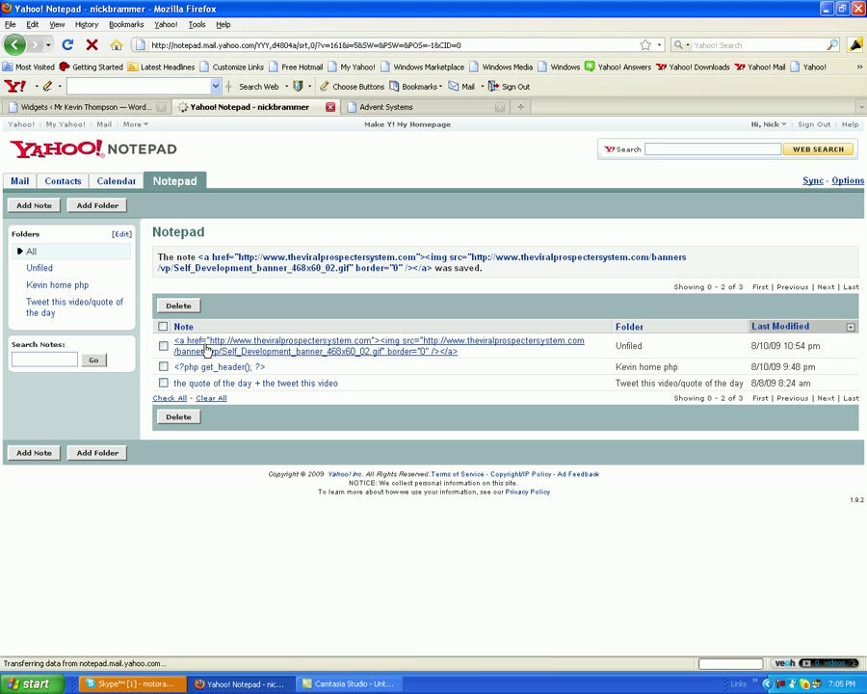
left_click_drag(454, 303, 120, 279)
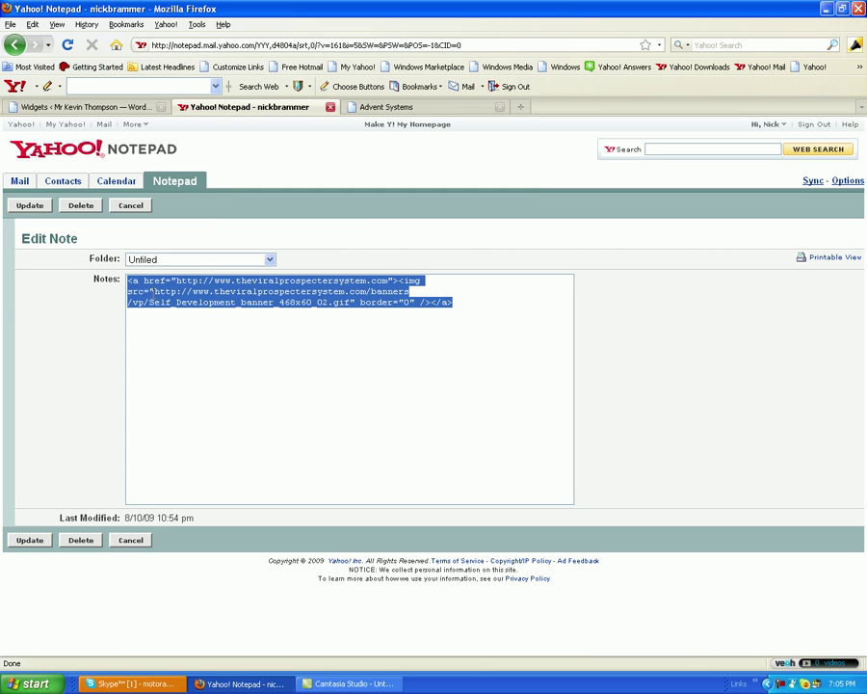
right_click(128, 290)
left_click(181, 330)
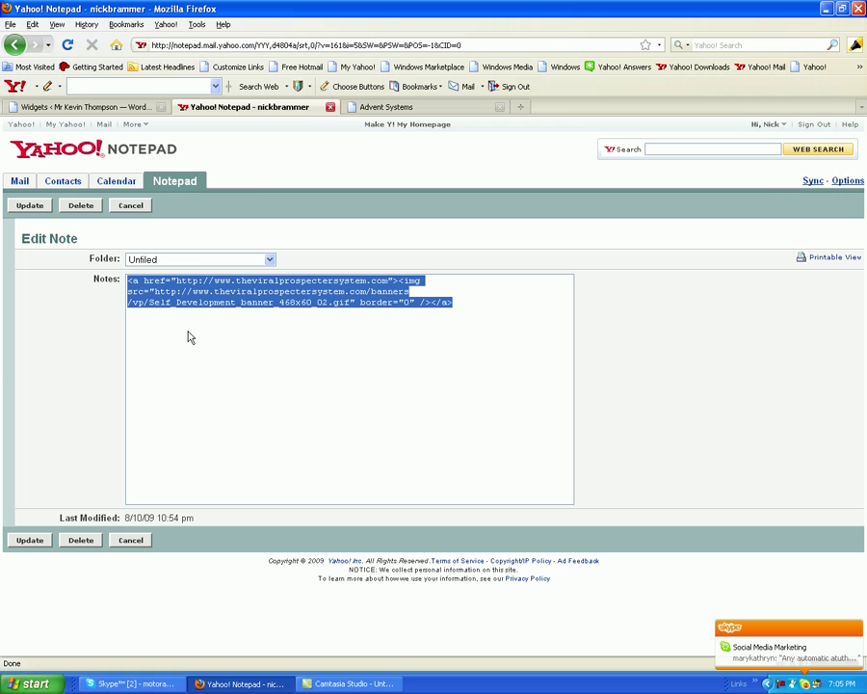
Step: Paste the copied banner code into the header banner's Text widget, save it, and collapse the widget area
left_click(137, 113)
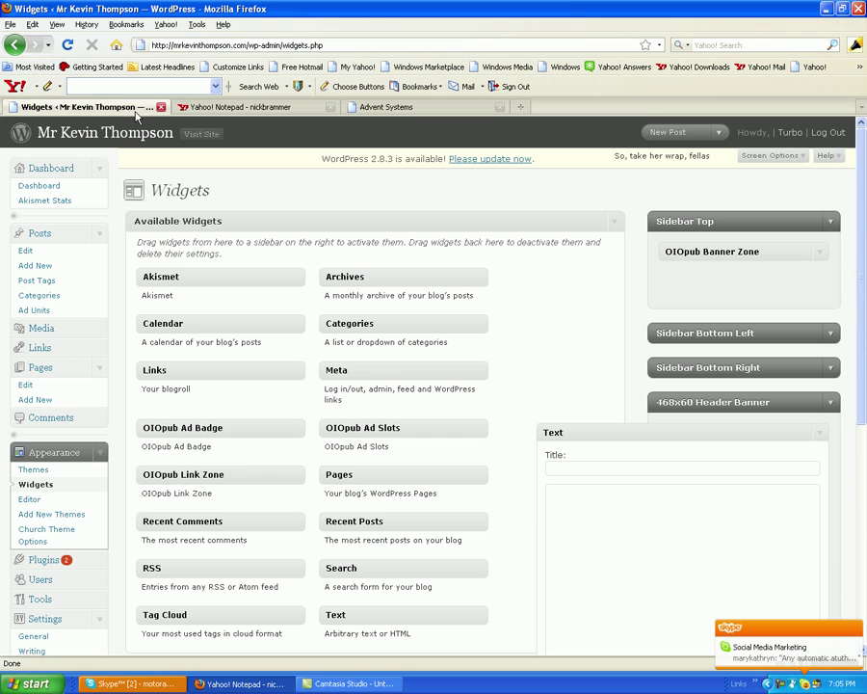
right_click(606, 508)
left_click(651, 559)
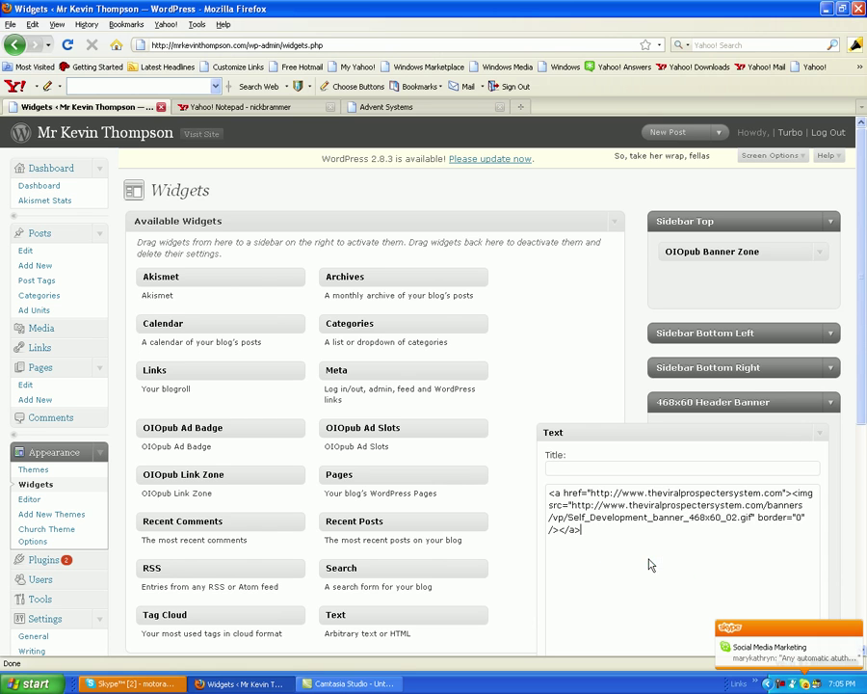
scroll(546, 602, "down", 4)
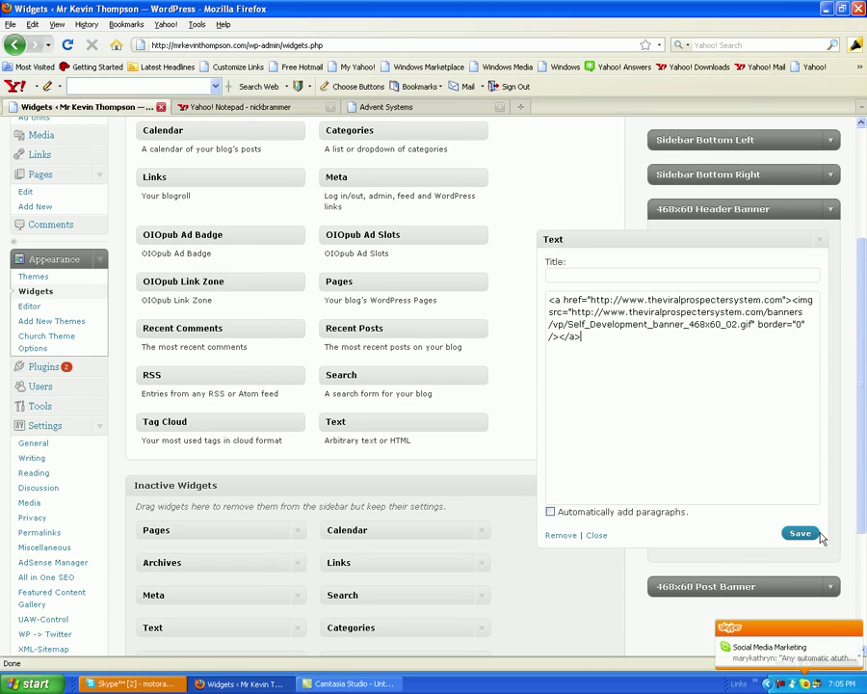
left_click(803, 534)
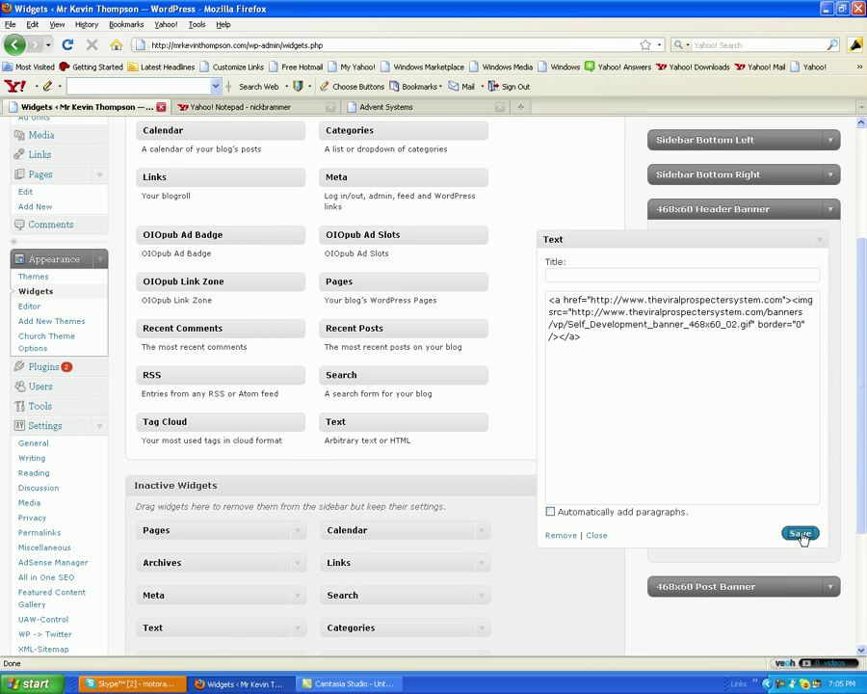
left_click(820, 245)
left_click(832, 212)
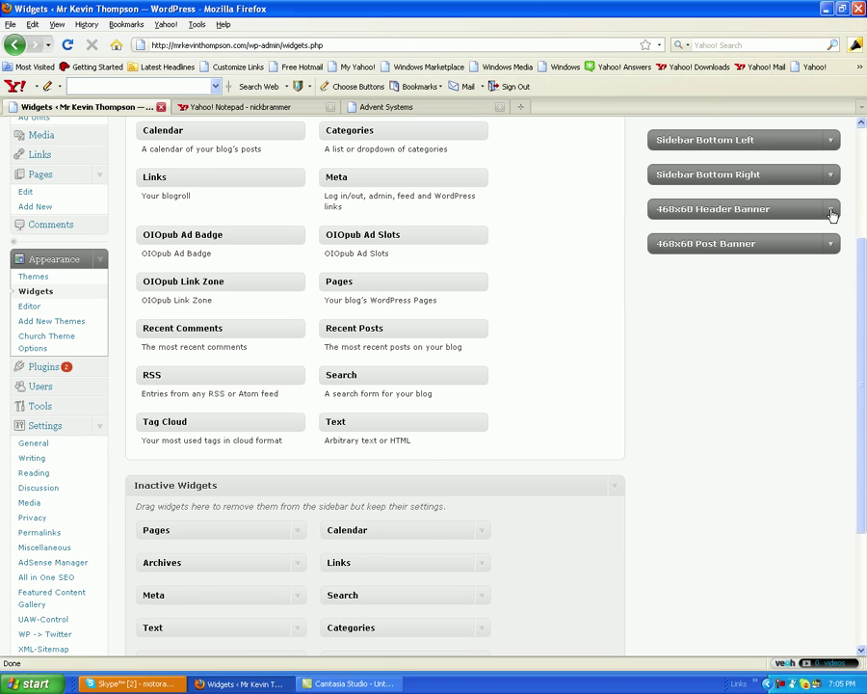
scroll(535, 368, "up", 4)
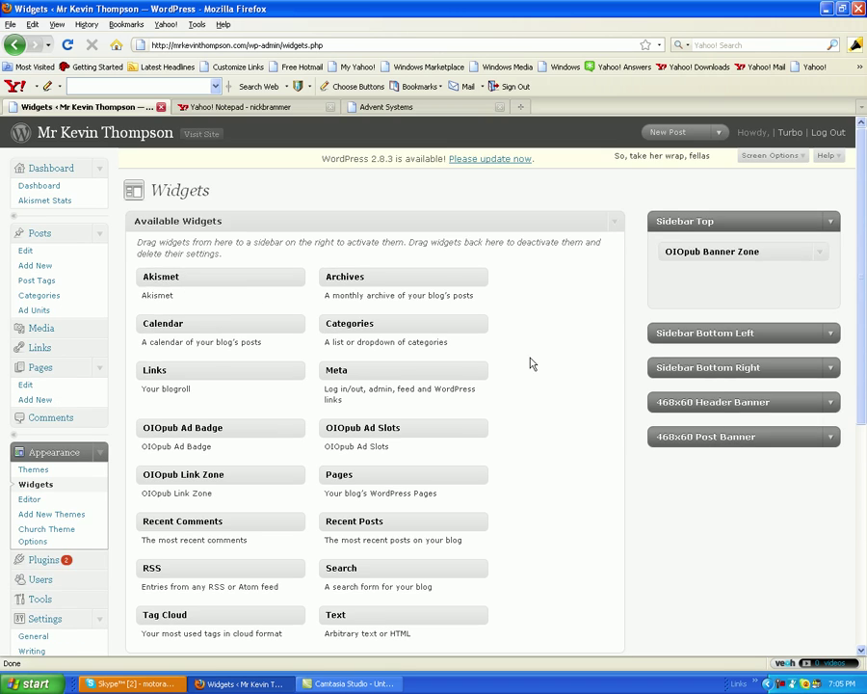
Step: Visit the live site and check the header banner and the sidebar ad slots
left_click(203, 136)
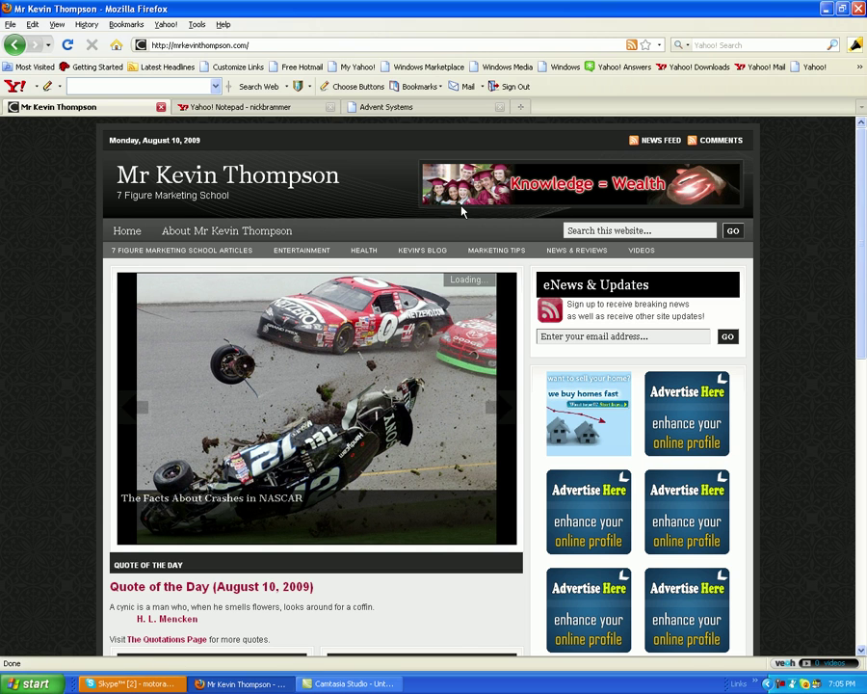
scroll(462, 210, "down", 2)
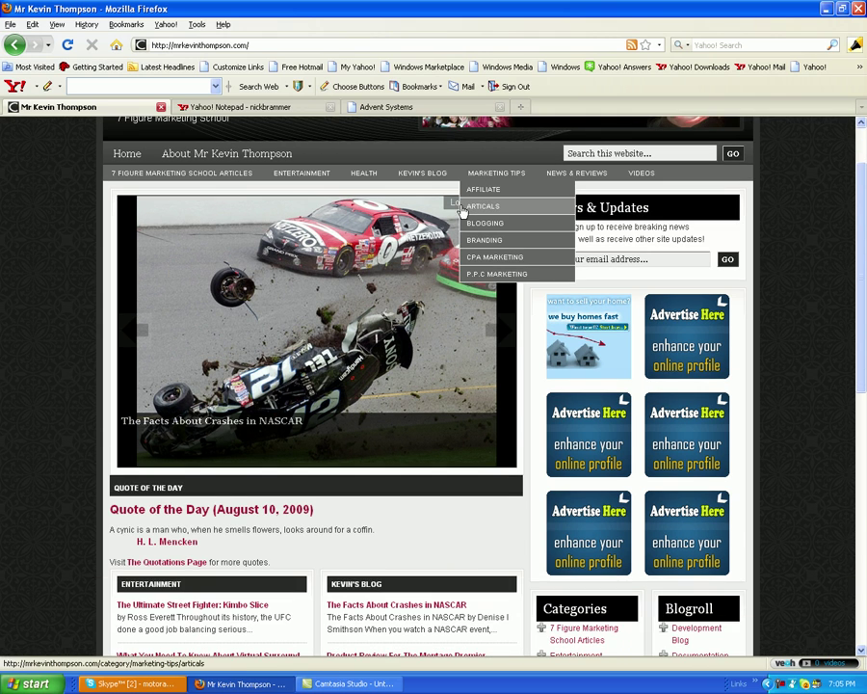
scroll(461, 210, "down", 3)
scroll(376, 228, "up", 5)
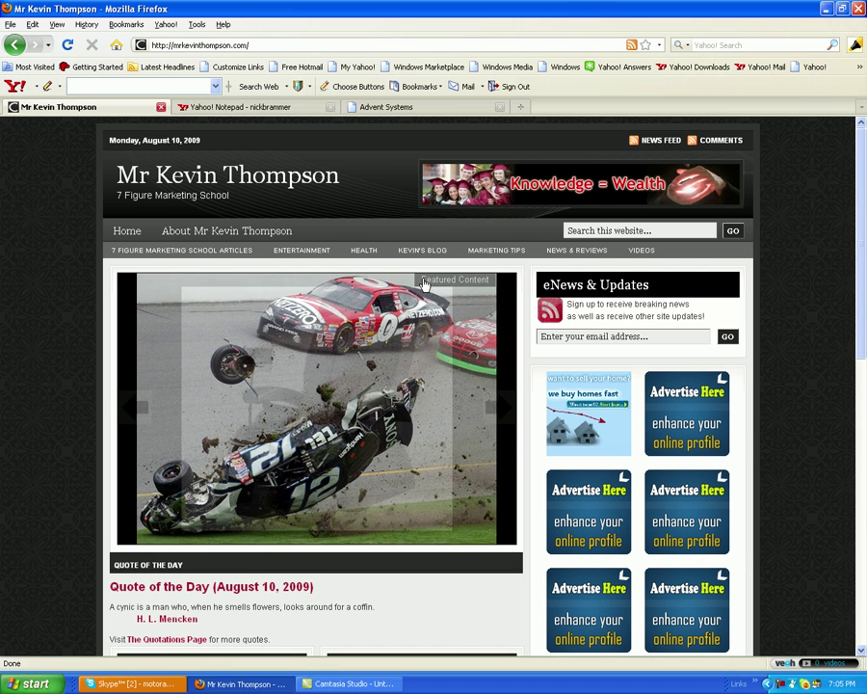
scroll(629, 457, "down", 1)
scroll(629, 458, "down", 5)
scroll(607, 443, "up", 2)
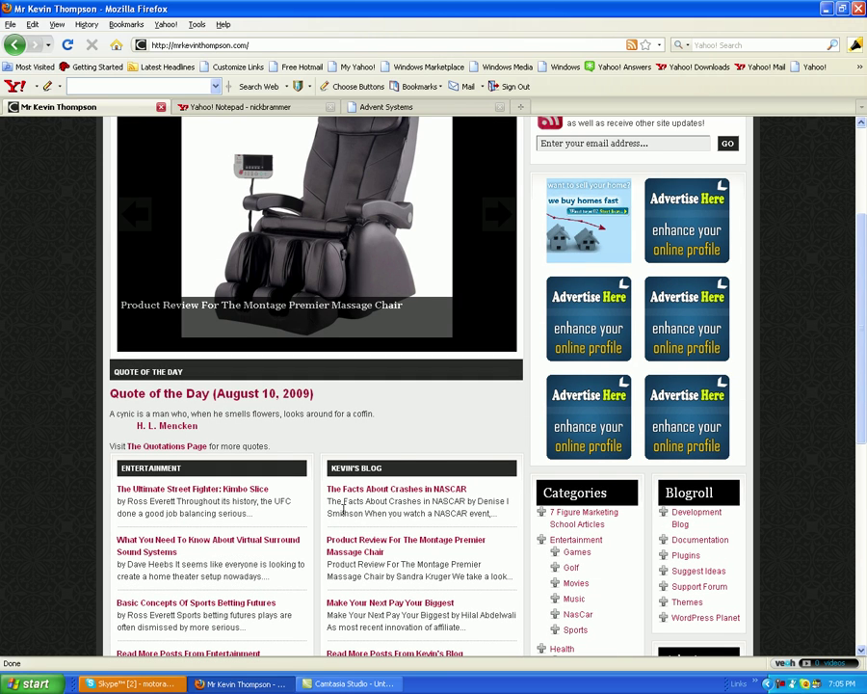
left_click(349, 683)
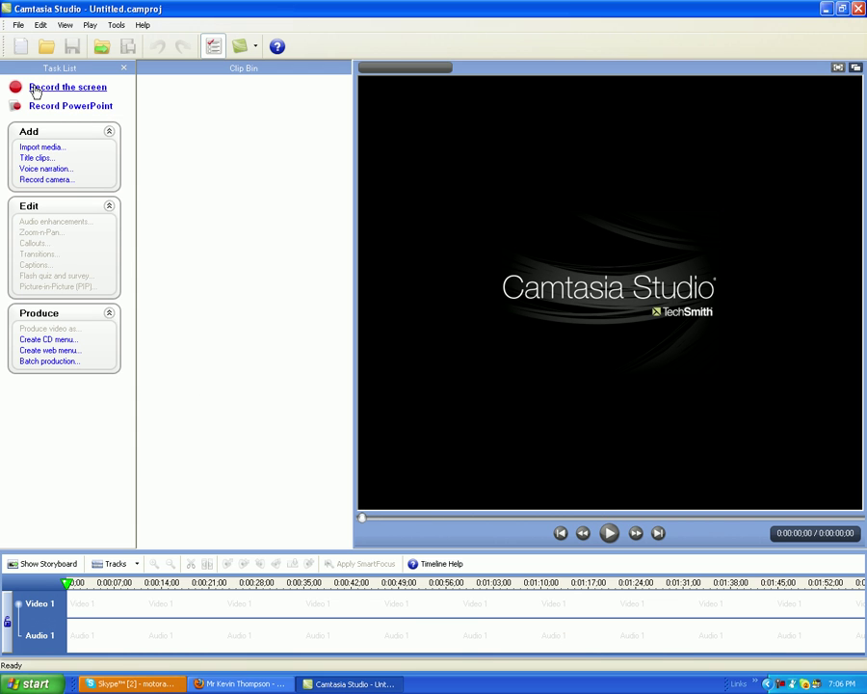
left_click(858, 8)
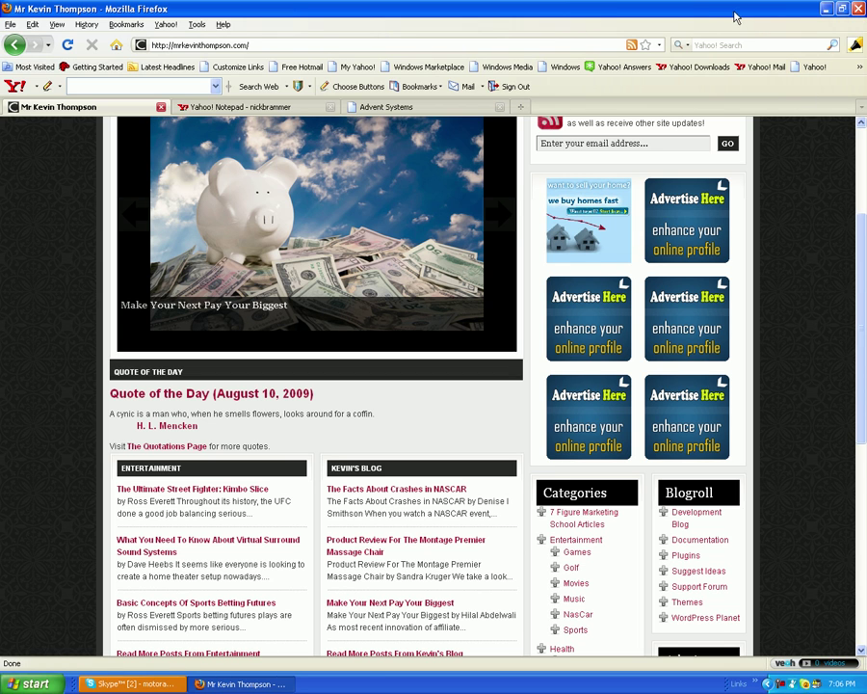
left_click(781, 684)
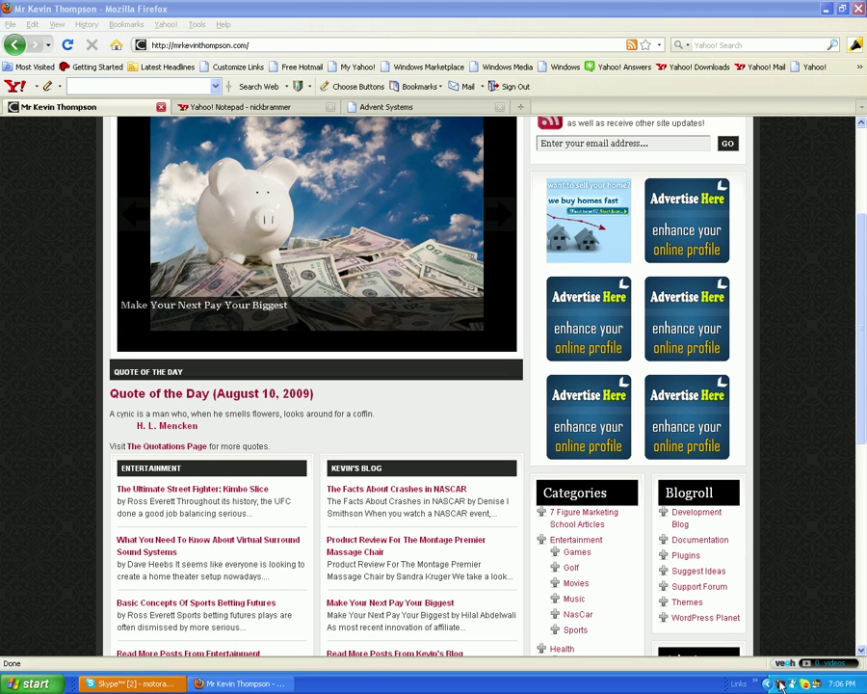